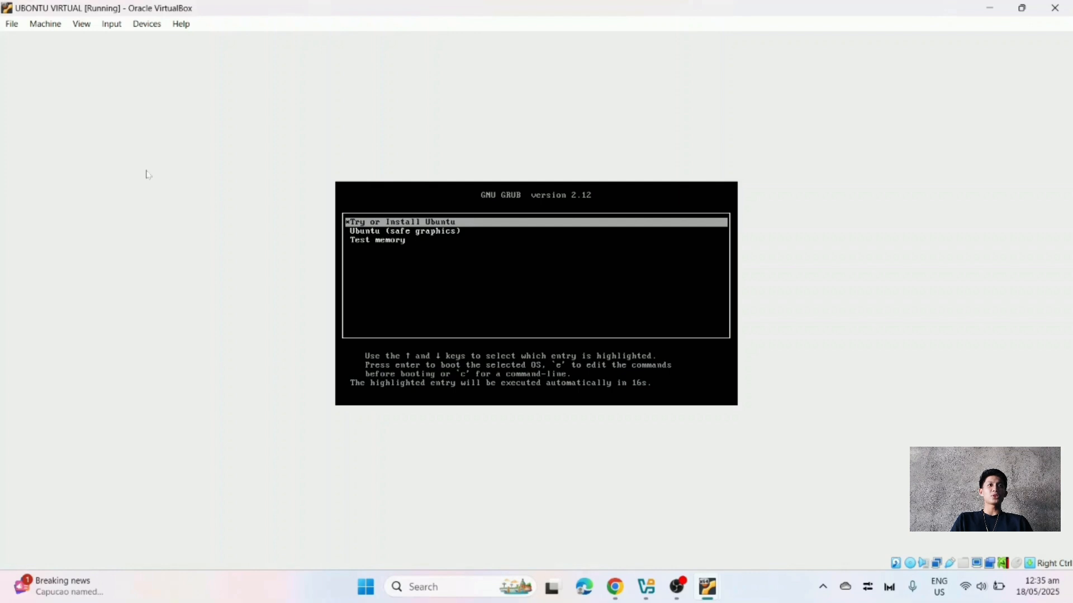
Boot the VM from the 'Try or Install Ubuntu' GRUB entry.
key(Return)
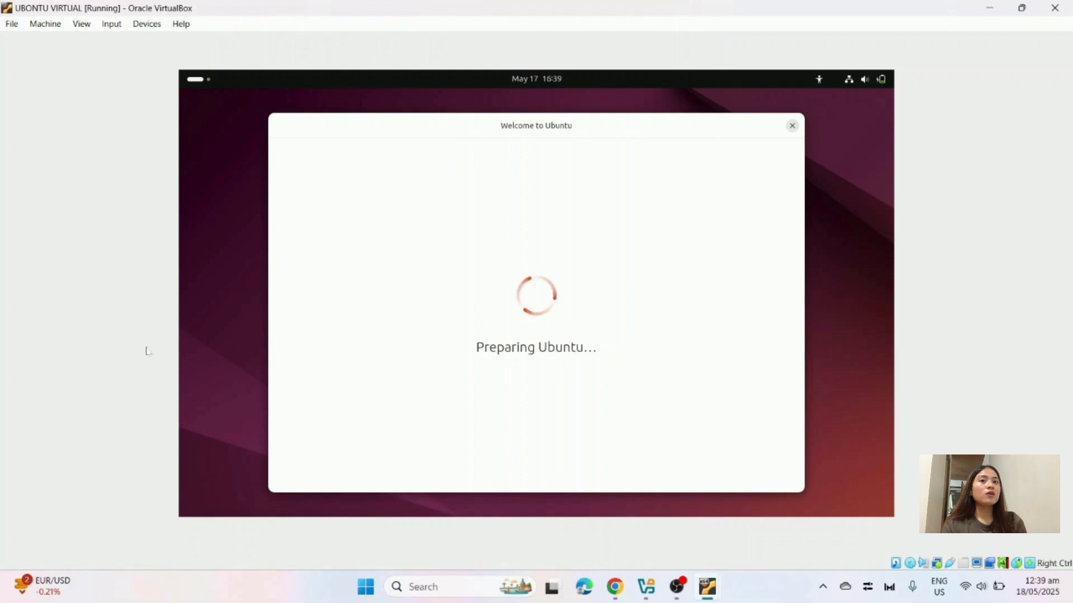
Accept the default language, accessibility and keyboard settings and skip the installer update.
mouse_move(707, 587)
click(790, 517)
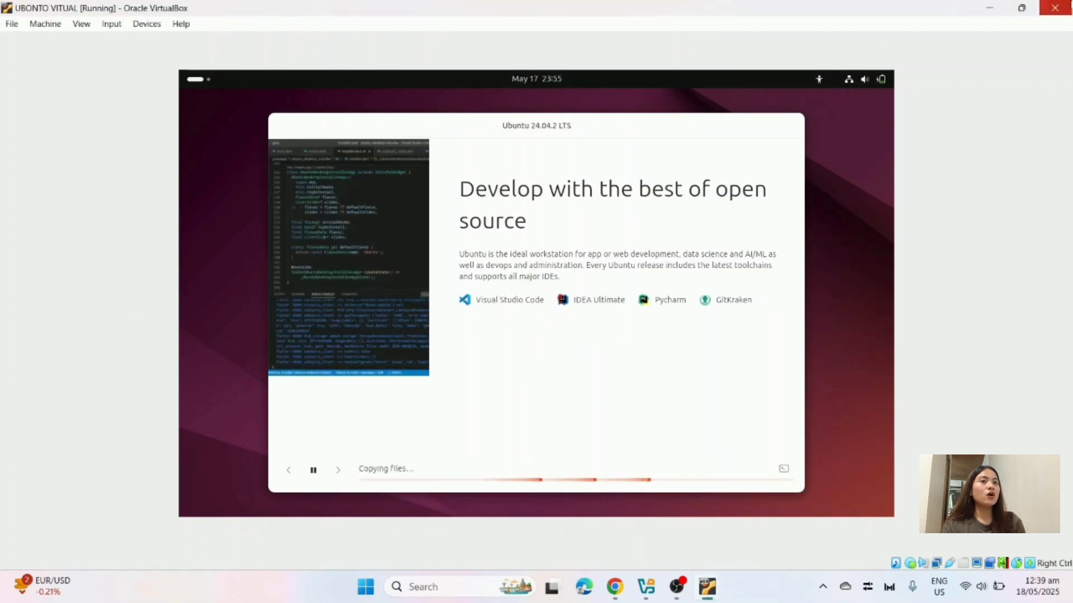
click(989, 8)
click(764, 472)
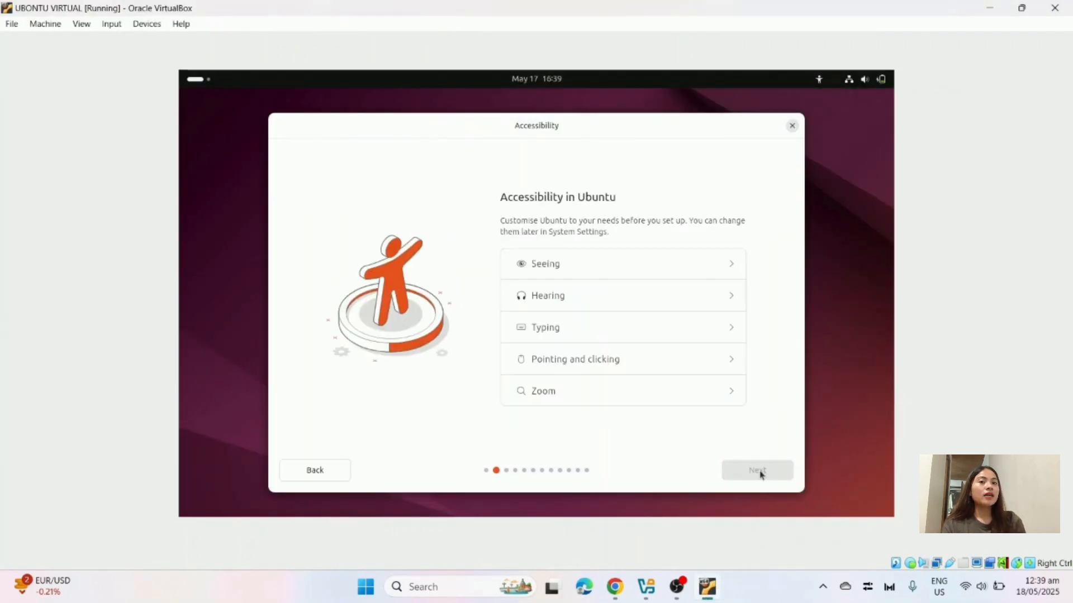
click(761, 471)
click(758, 471)
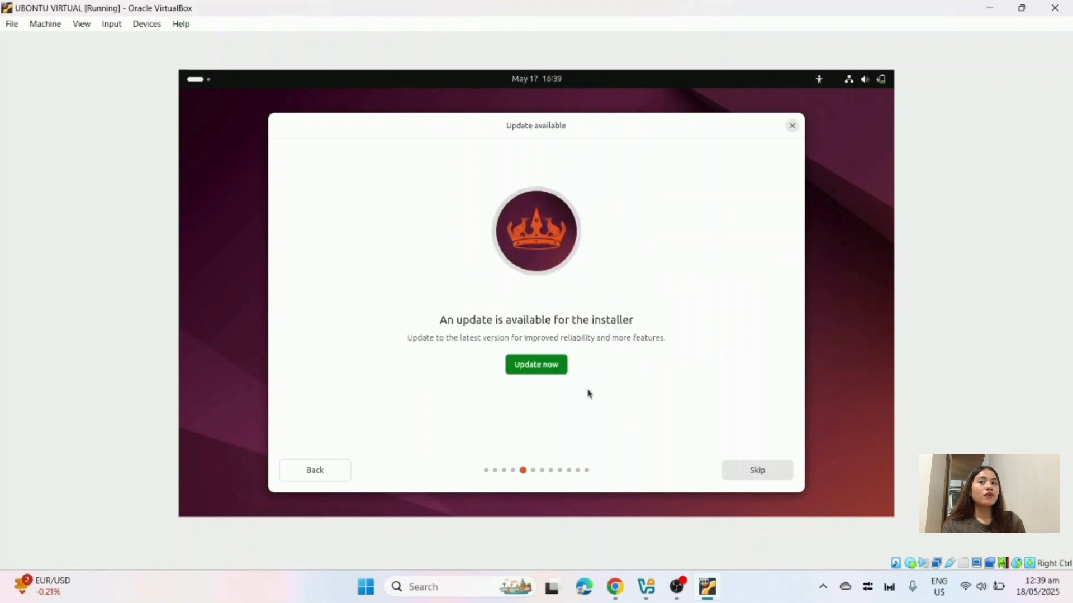
click(758, 471)
click(757, 476)
Choose Interactive installation with Default selection apps and third-party graphics and Wi-Fi software.
click(539, 352)
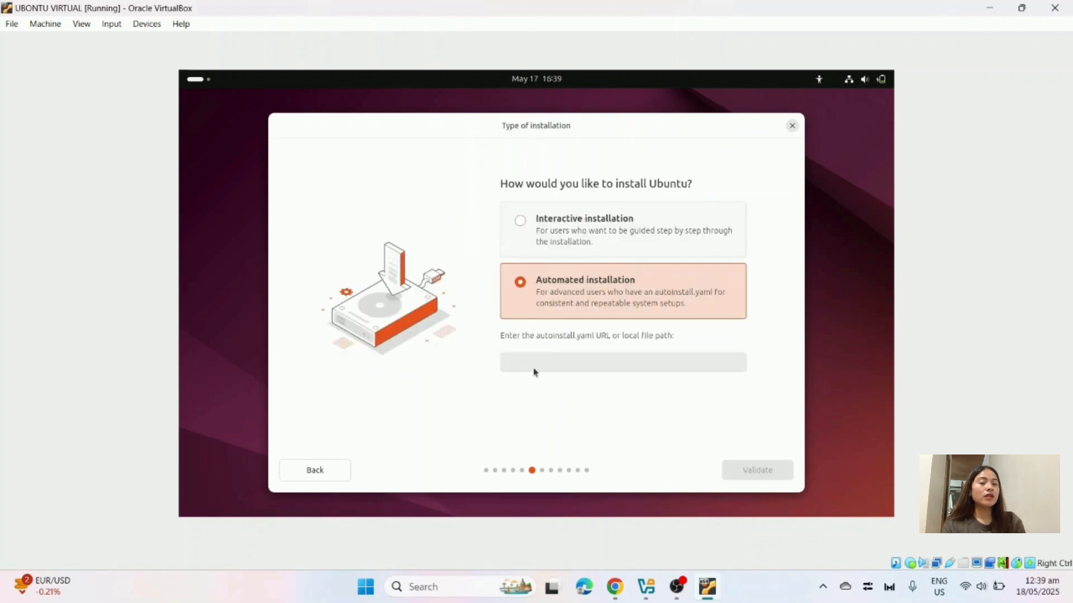
click(630, 249)
click(754, 470)
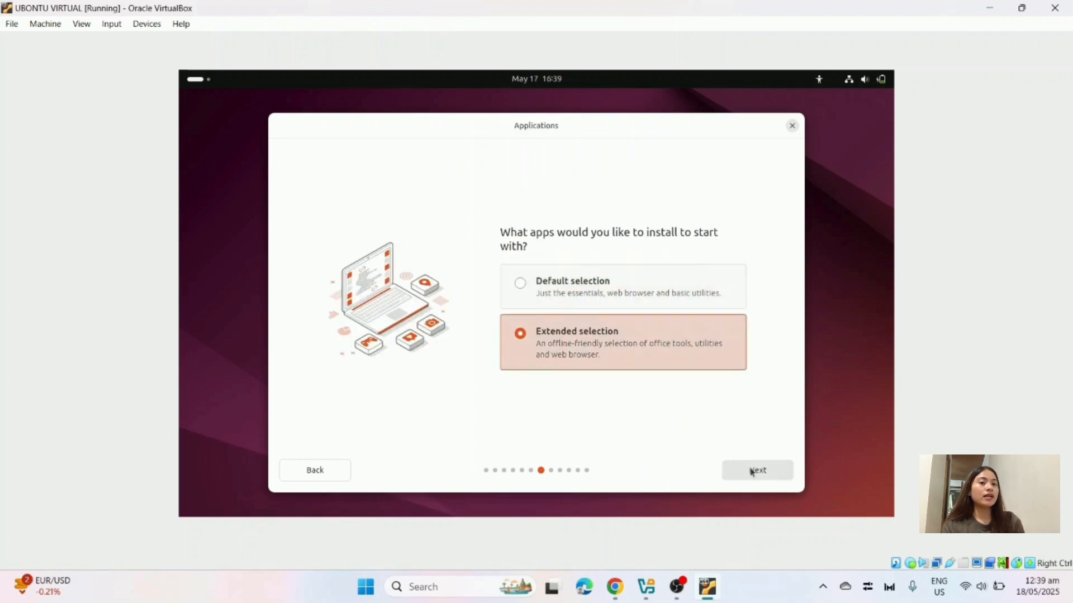
click(603, 286)
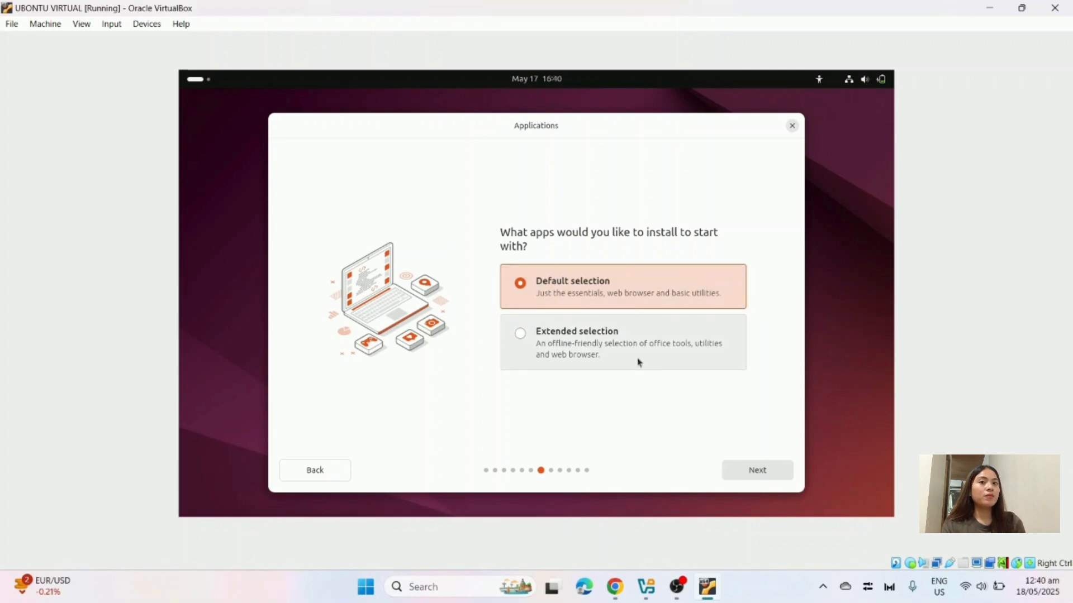
click(763, 474)
click(528, 304)
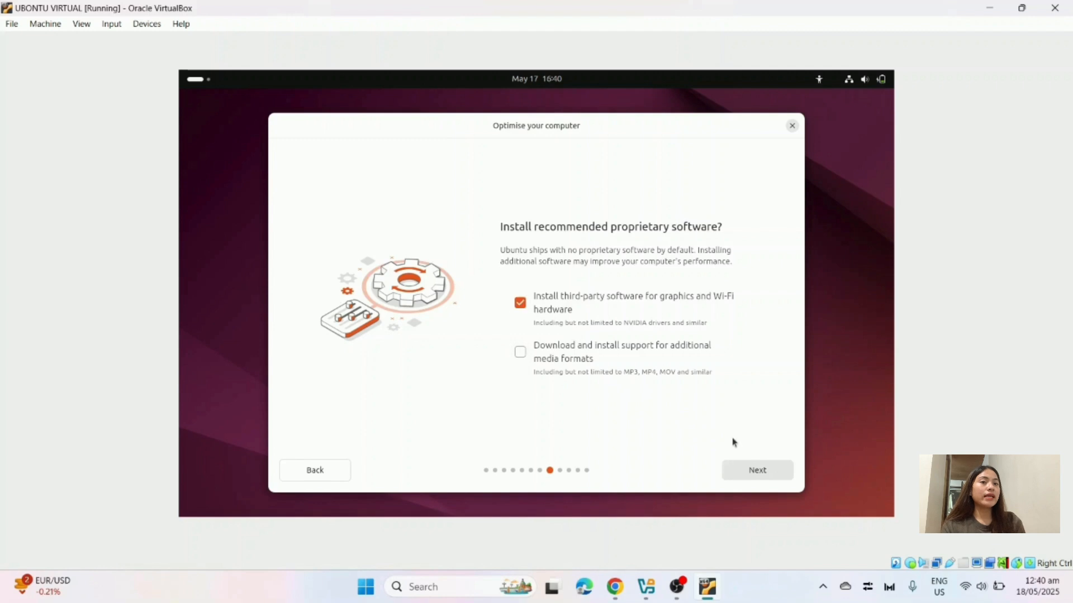
click(754, 471)
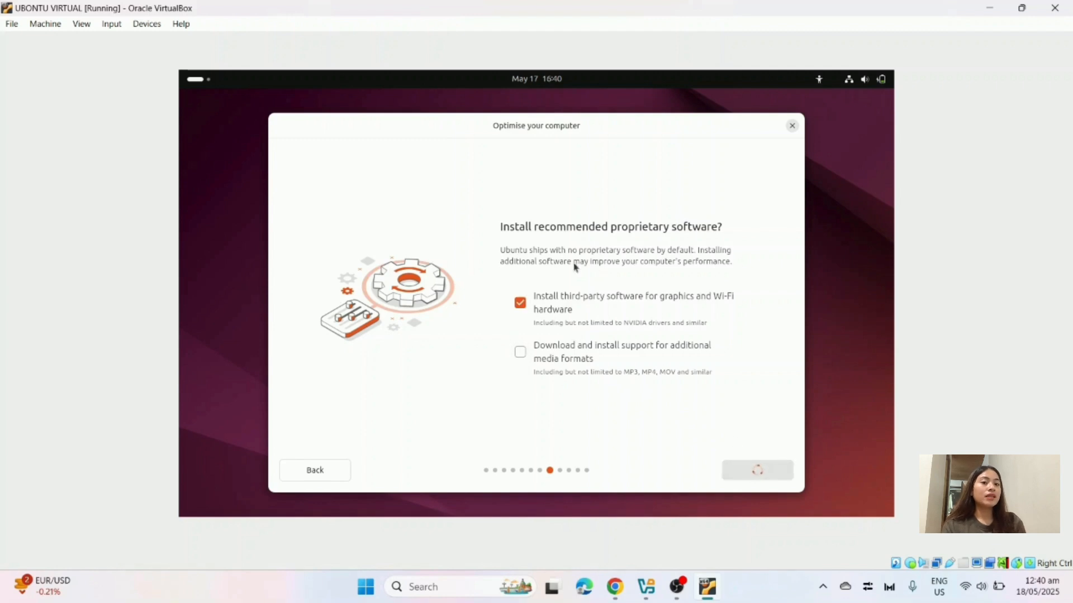
Accept disk setup, enter the account username and password twice, accept the timezone, and install.
click(756, 471)
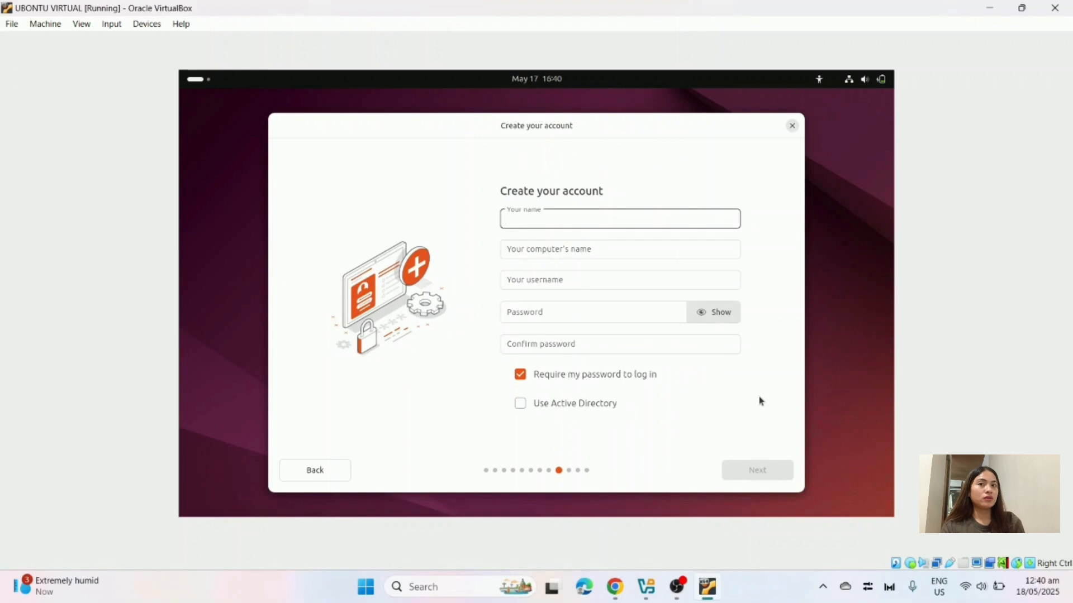
text(jhun)
click(530, 306)
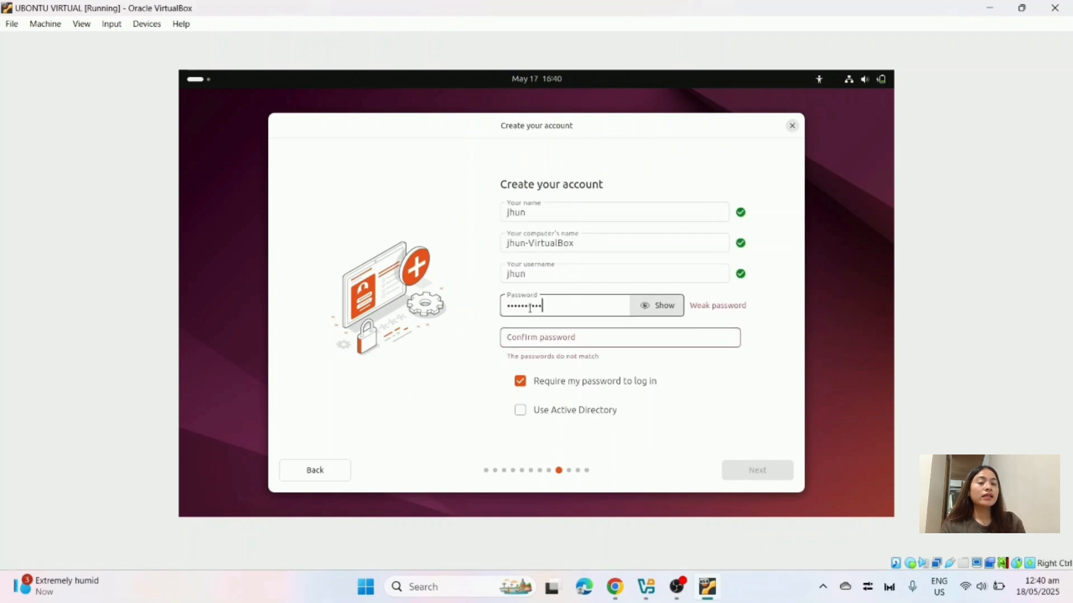
click(593, 339)
click(773, 477)
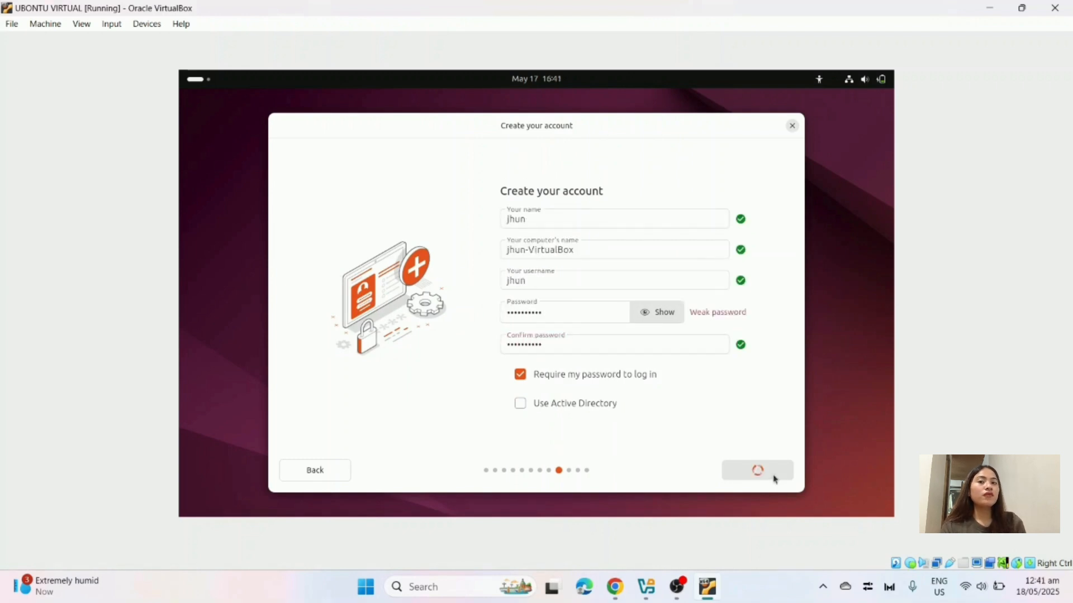
click(757, 471)
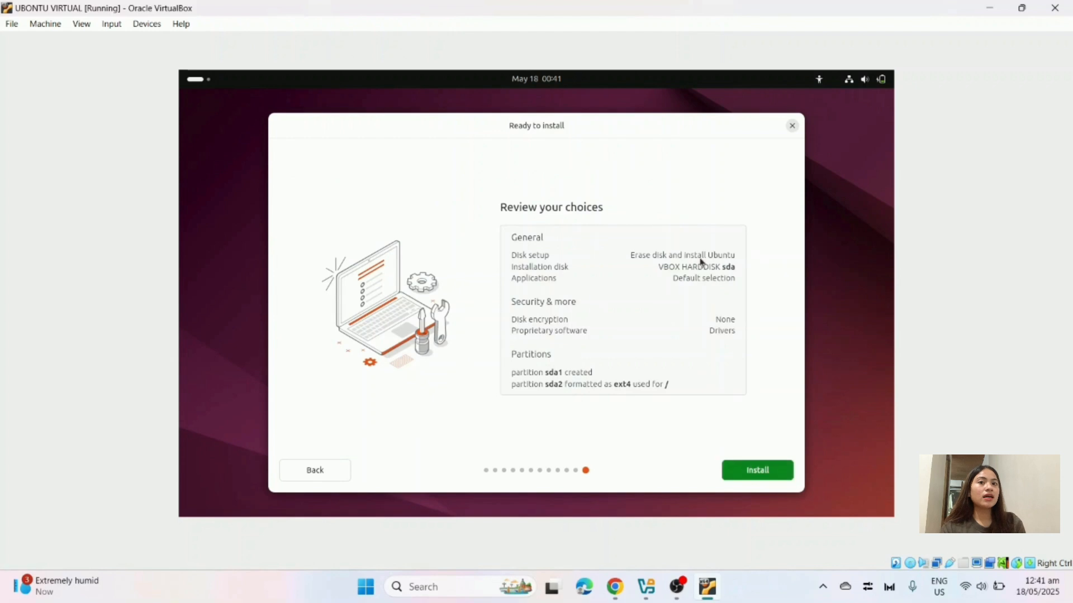
click(757, 471)
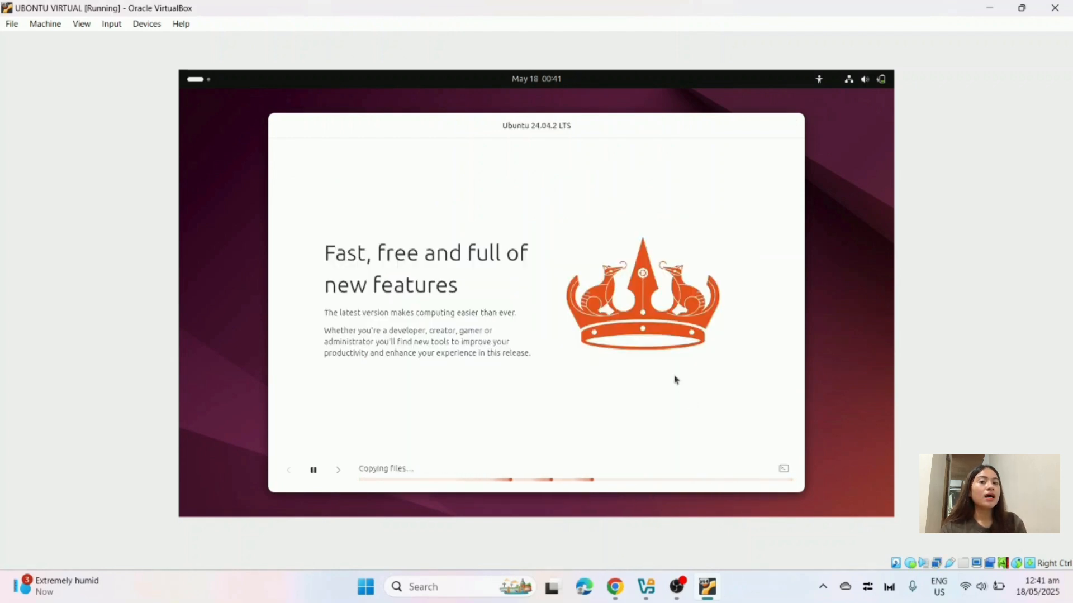
Advance the installer slideshow past Enhance your creativity and Access for everyone to Help and support.
click(338, 470)
click(338, 472)
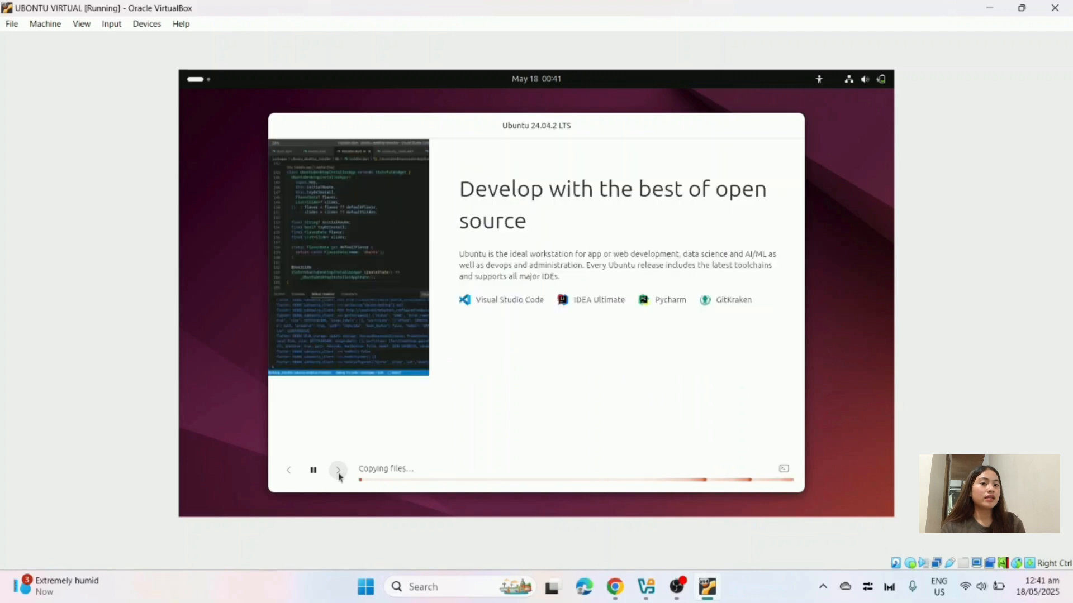
click(338, 471)
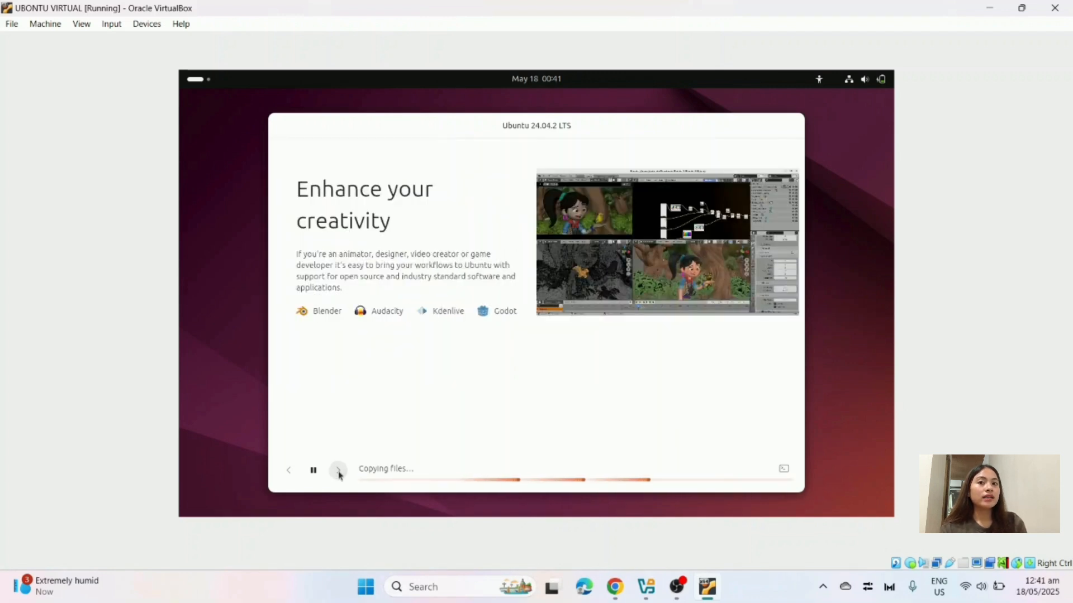
click(338, 471)
click(338, 471)
click(338, 471)
click(338, 471)
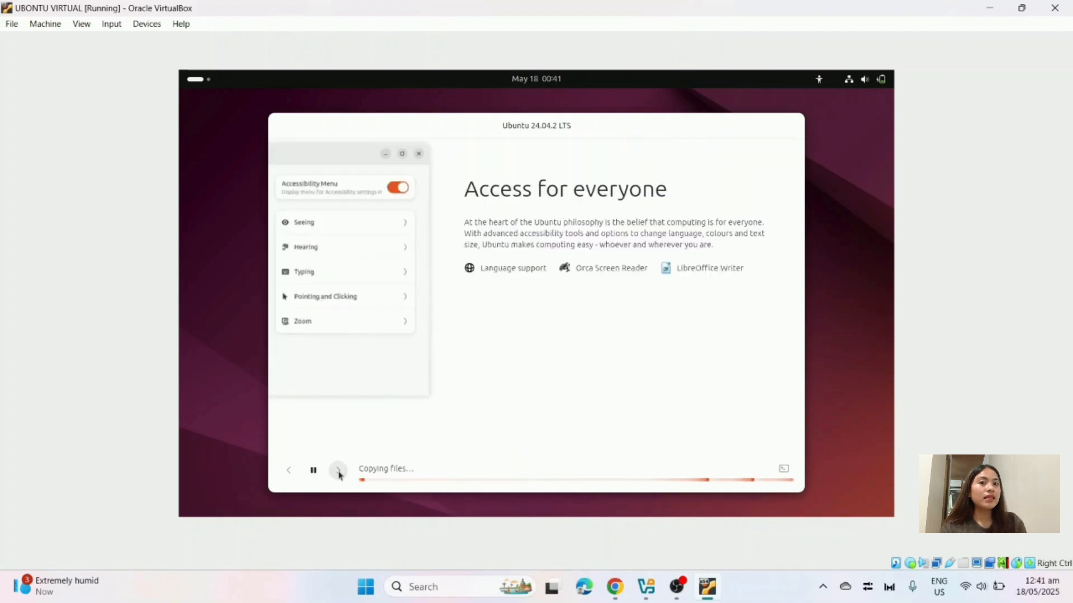
click(338, 471)
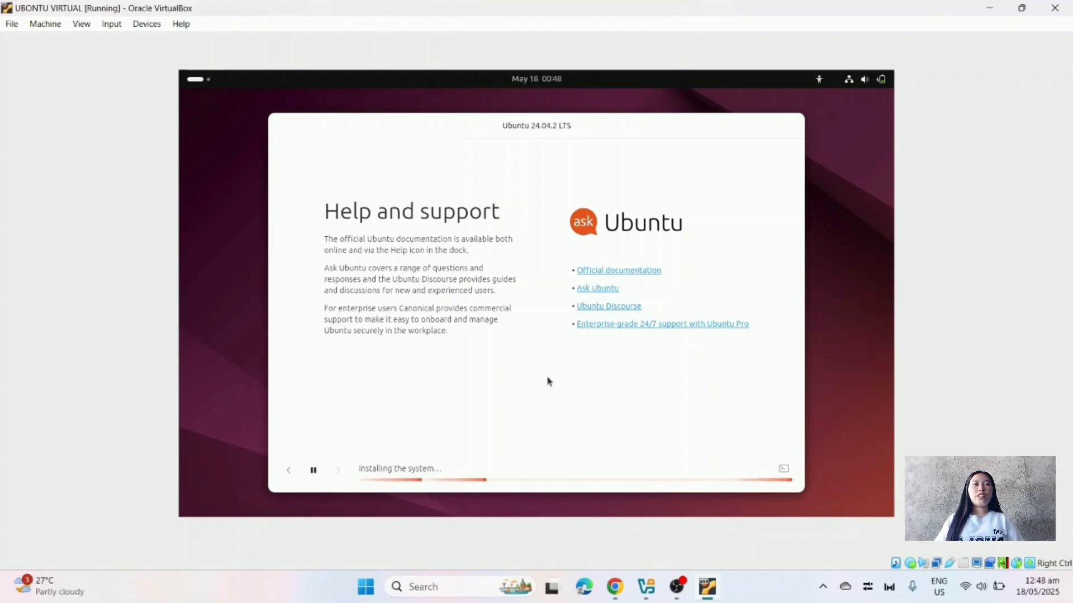
Switch the virtual machine to full-screen mode while the installation finishes.
click(82, 24)
click(119, 41)
click(505, 354)
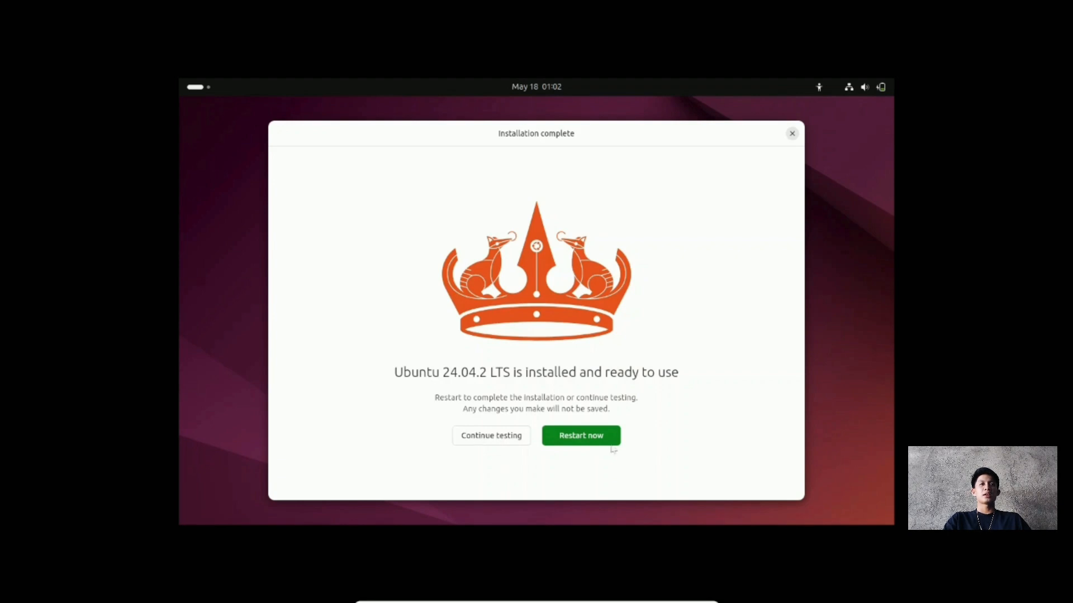
Choose Continue testing on the Installation complete dialog and launch Settings.
click(480, 438)
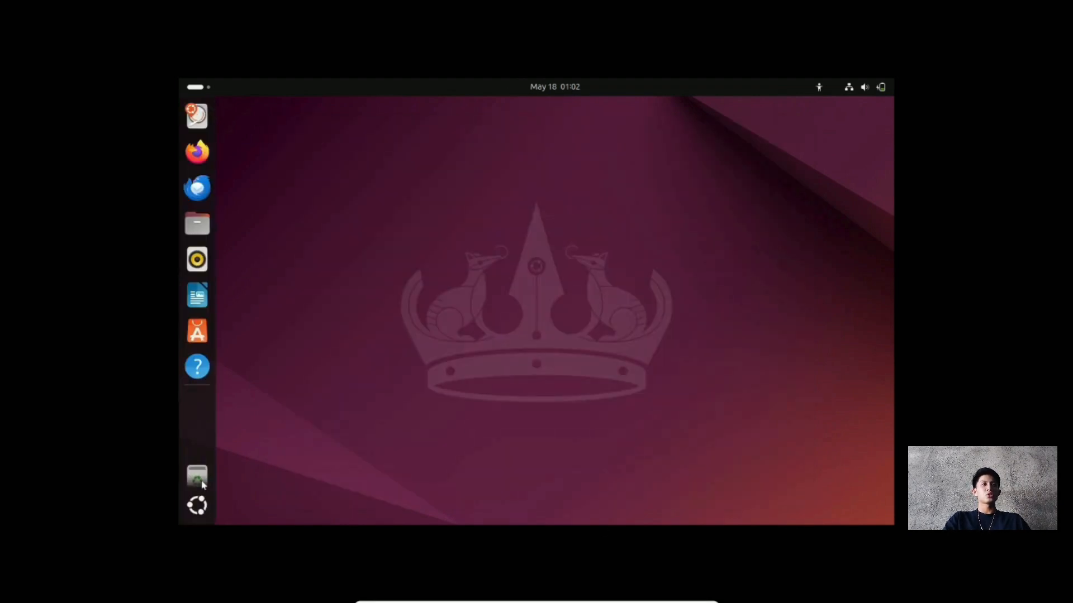
click(196, 505)
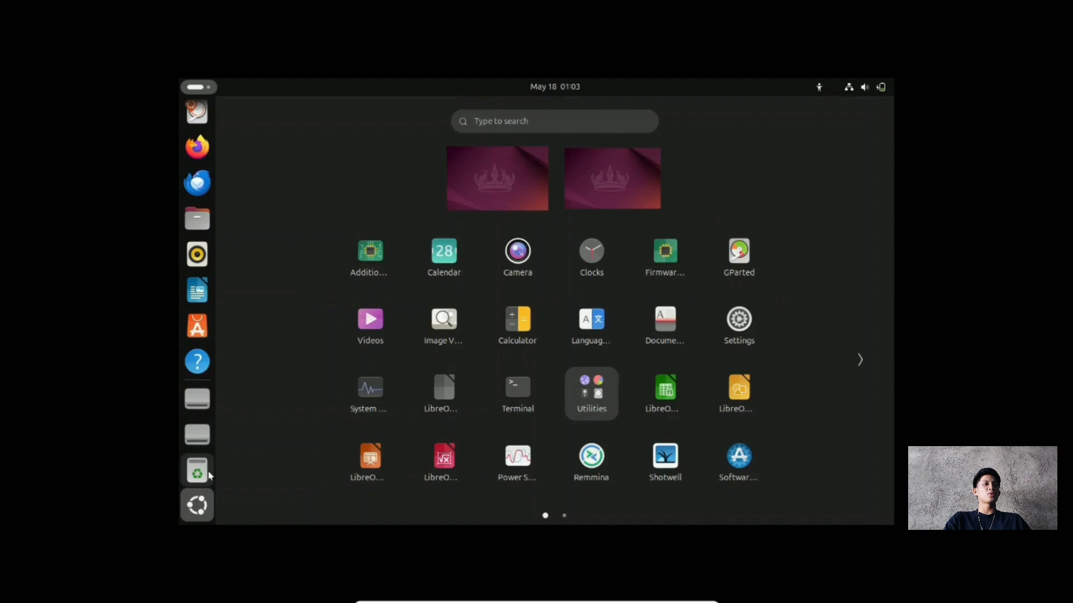
click(747, 332)
View the Displays page (1280 × 800), then return to the app overview.
click(335, 217)
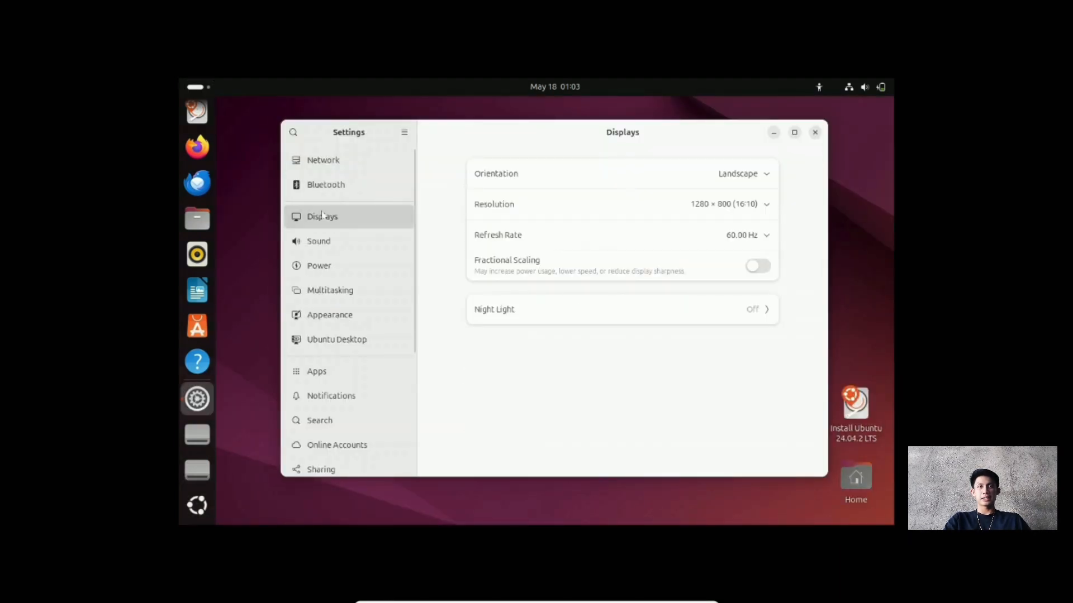
scroll(356, 382, down, 1)
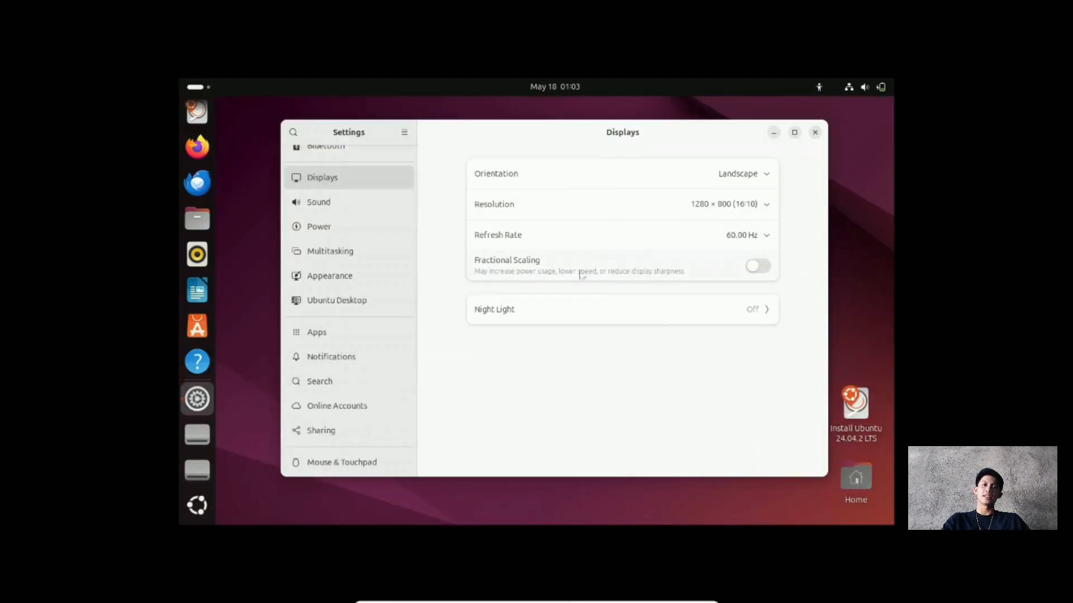
scroll(340, 216, up, 1)
click(197, 506)
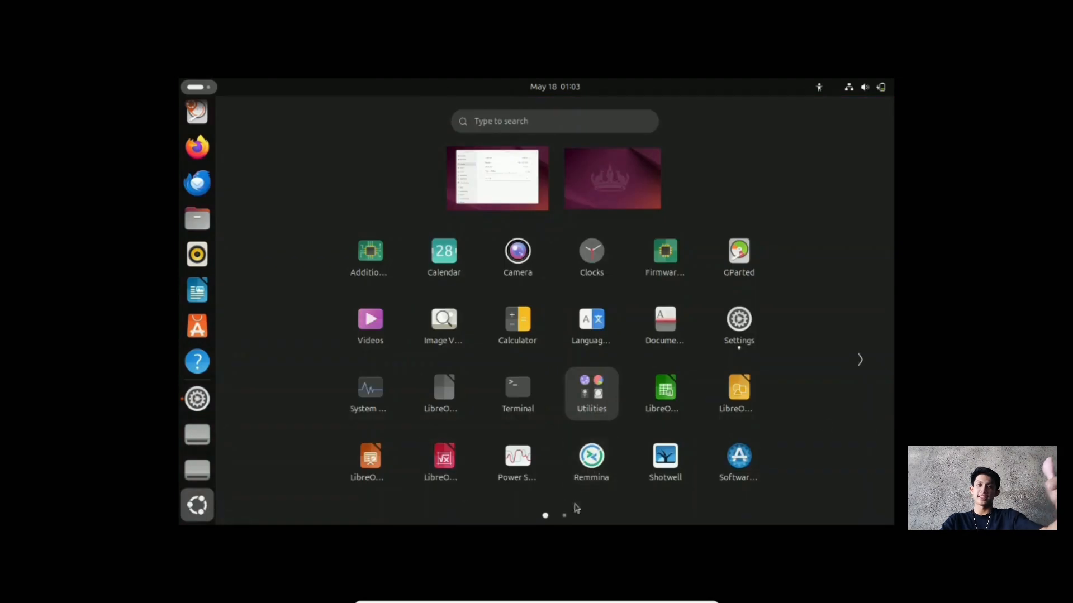
scroll(680, 276, down, 1)
key(Escape)
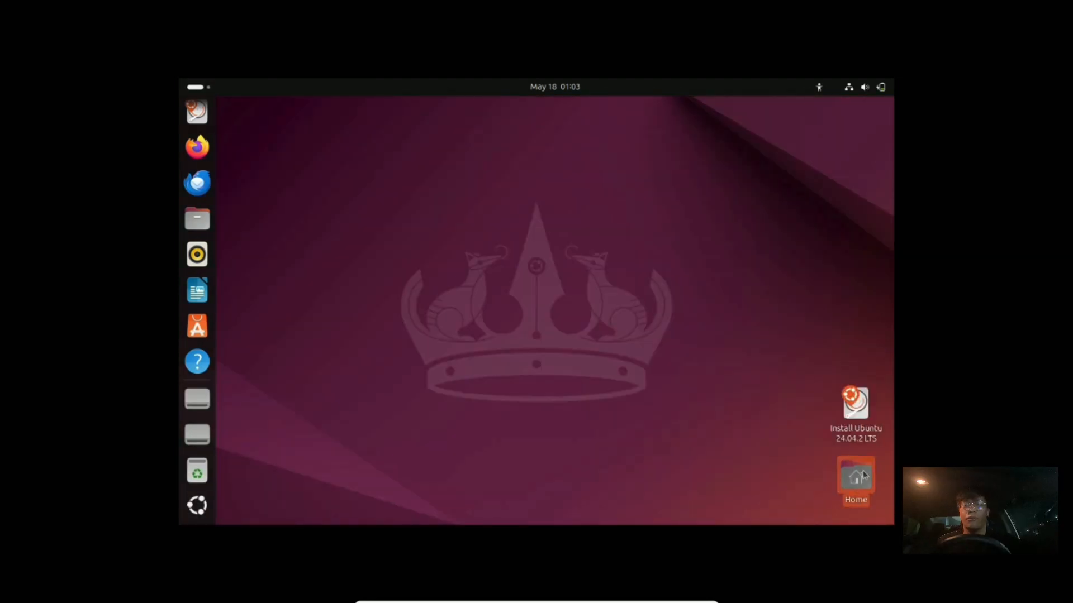
double_click(863, 475)
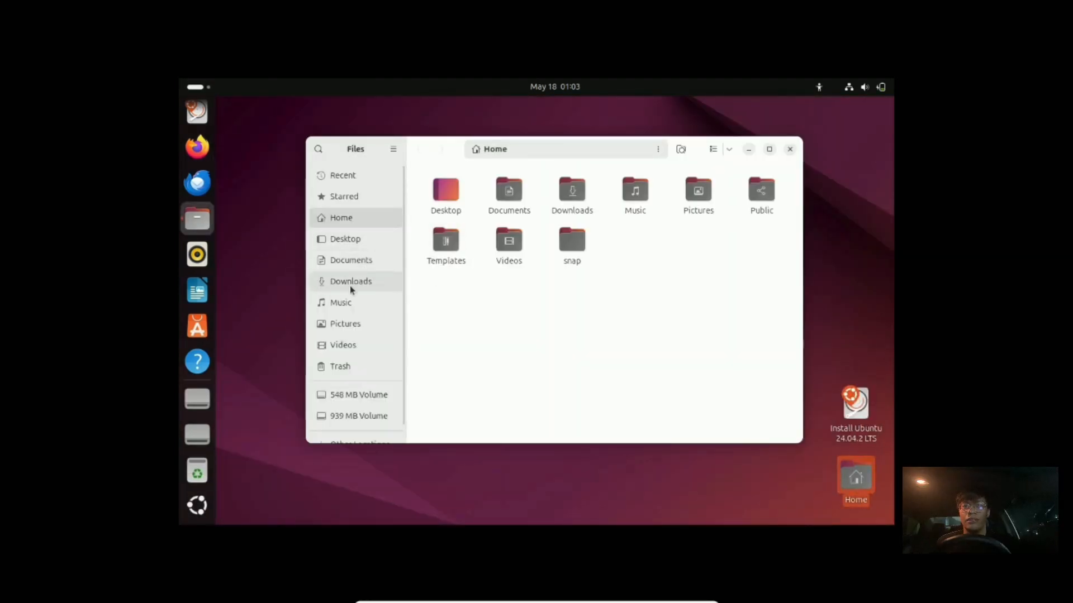
click(351, 283)
click(357, 395)
click(517, 336)
click(517, 337)
click(366, 428)
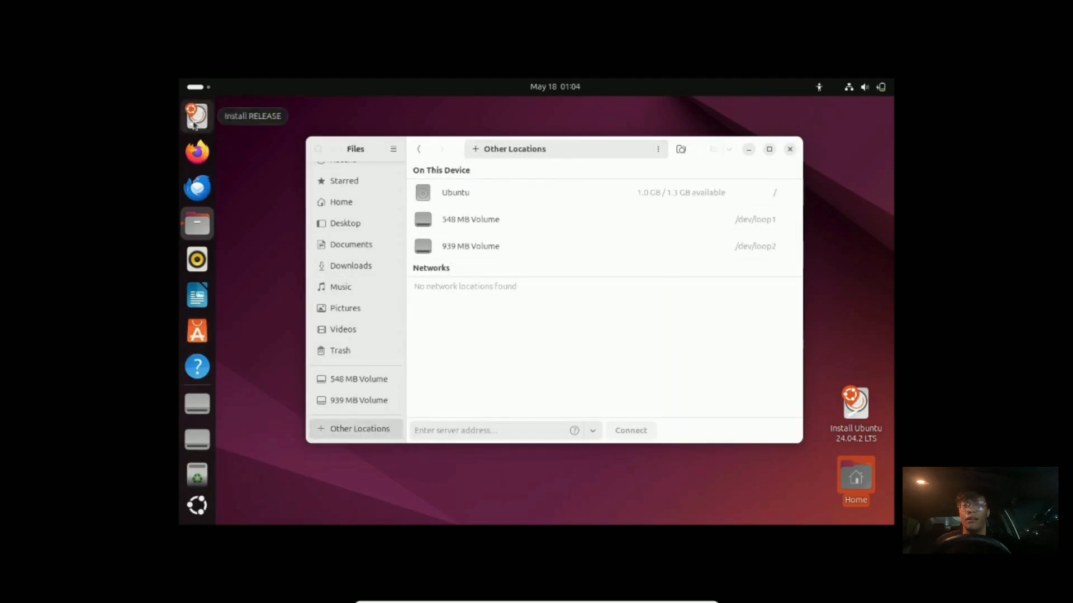
key(ctrl+w)
key(super+a)
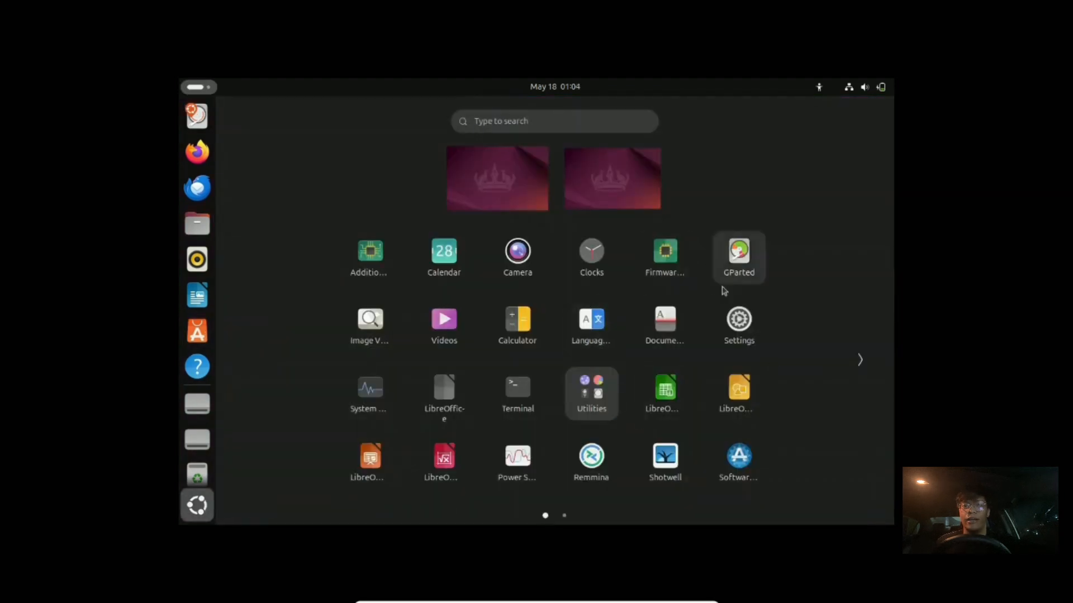
click(860, 360)
click(250, 360)
click(197, 505)
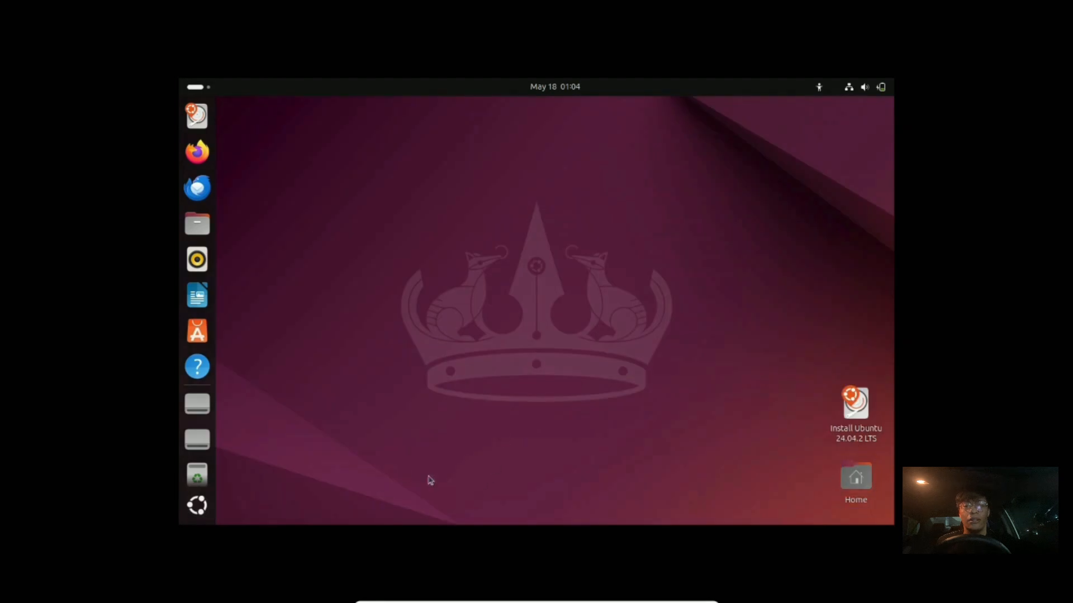
right_click(455, 254)
Close the desktop menu and Settings, then relaunch Settings and scroll down its sidebar.
click(528, 451)
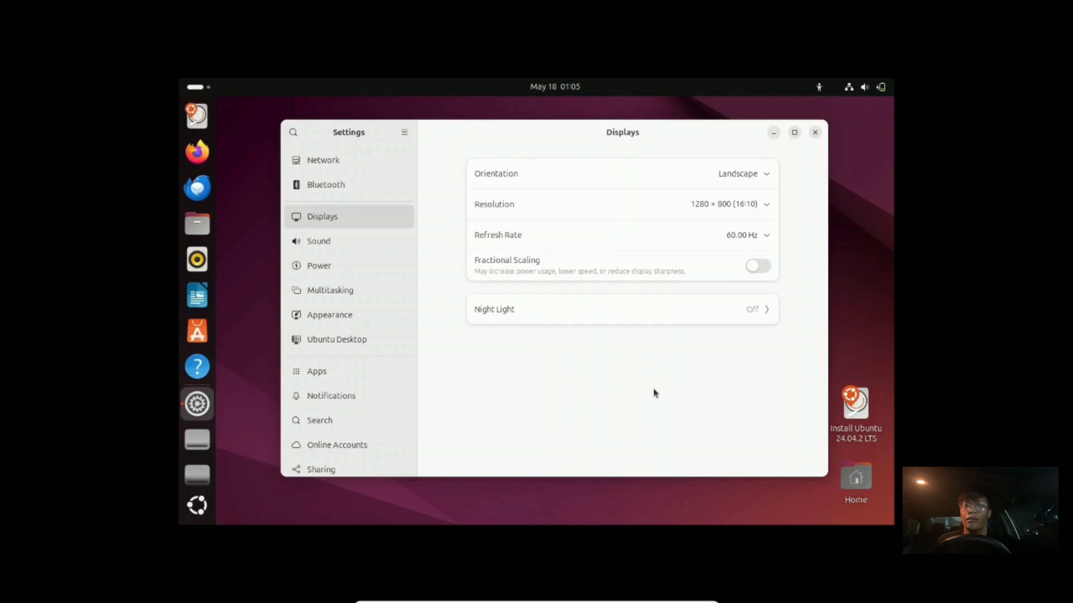
click(815, 134)
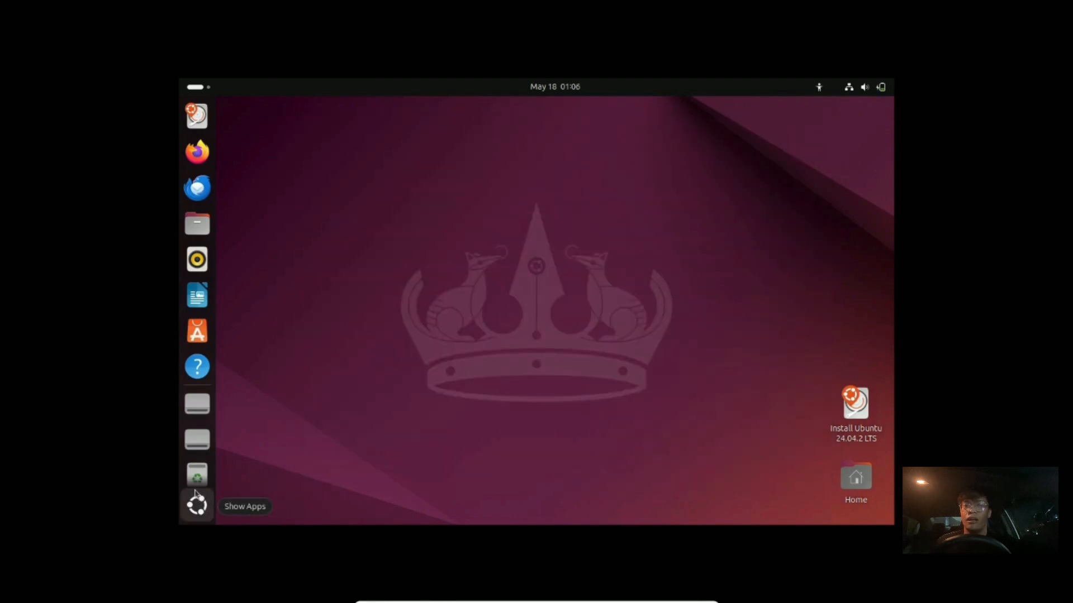
click(195, 495)
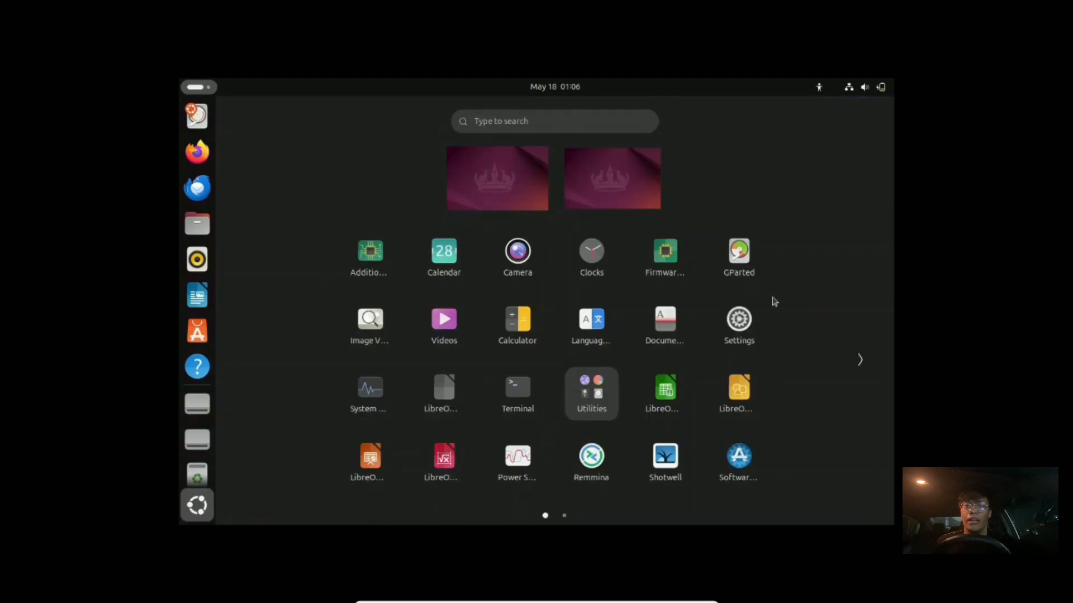
click(739, 315)
scroll(331, 367, down, 5)
Open System, then search settings for 'background' to reach the Appearance page.
click(317, 460)
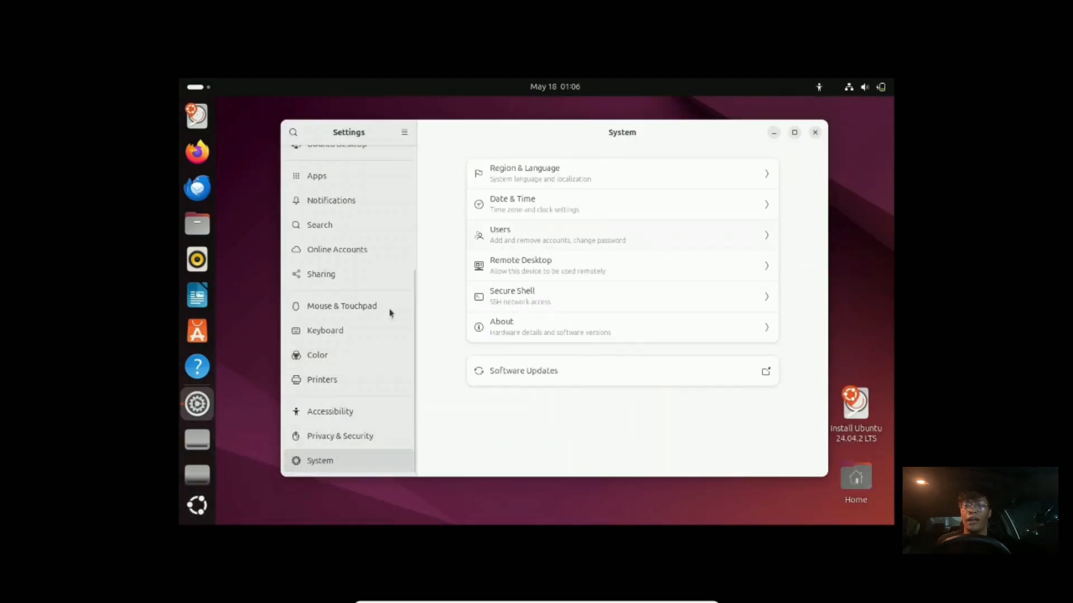
scroll(343, 383, up, 5)
click(292, 132)
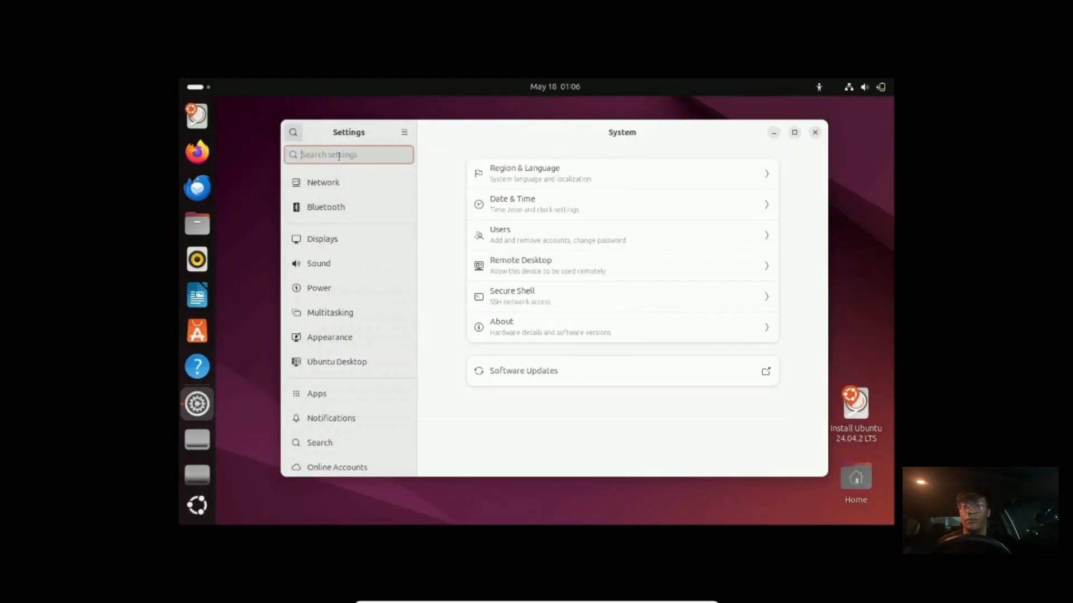
text(background)
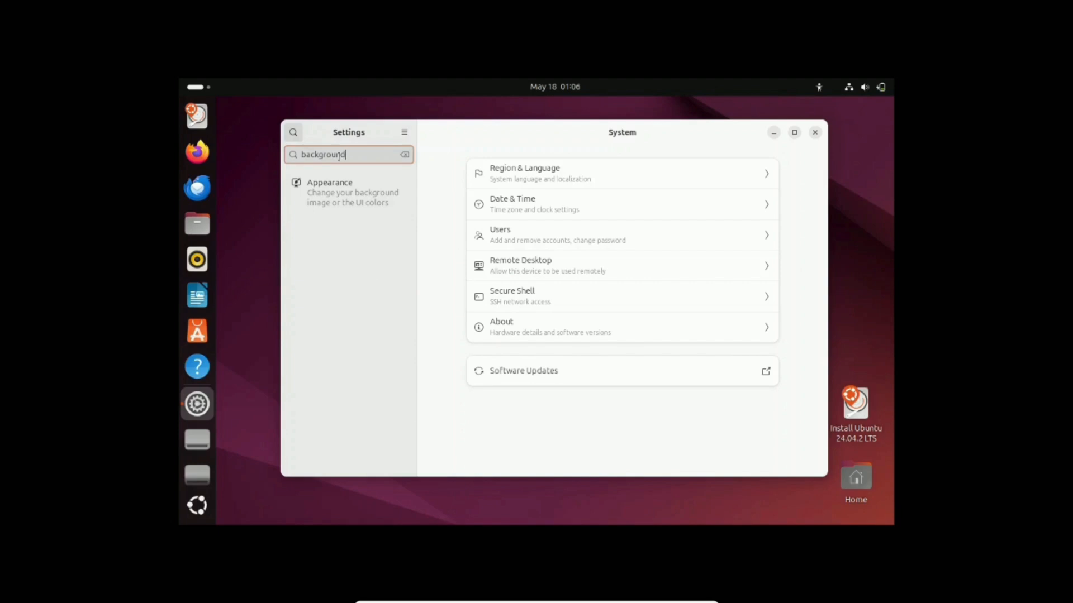
key(Return)
Browse the Add Picture file dialog, sorting by size, then cancel without choosing a picture.
click(733, 343)
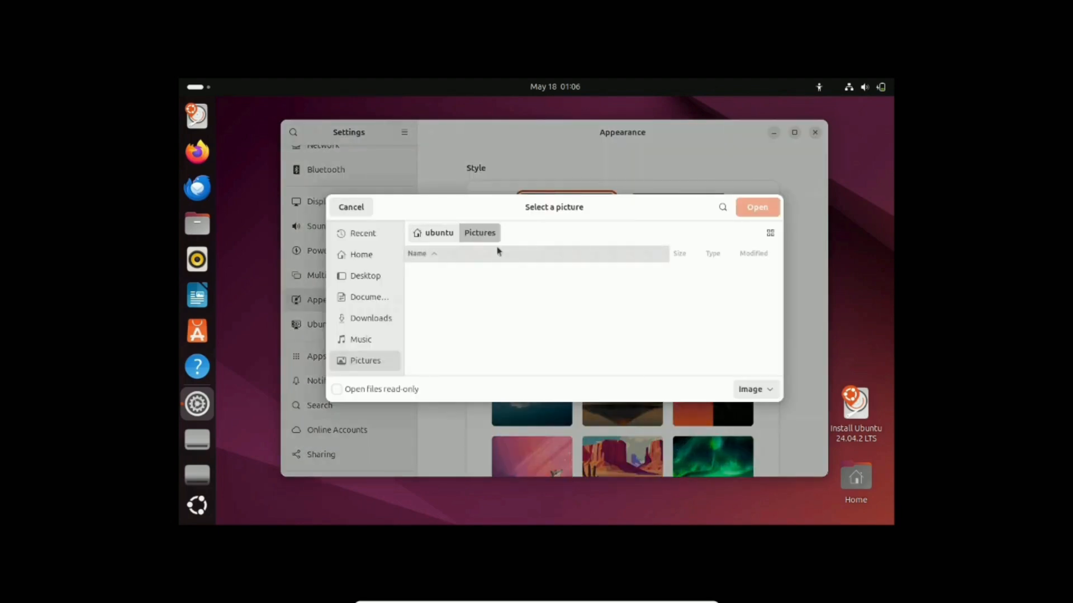
click(337, 389)
click(755, 390)
click(538, 305)
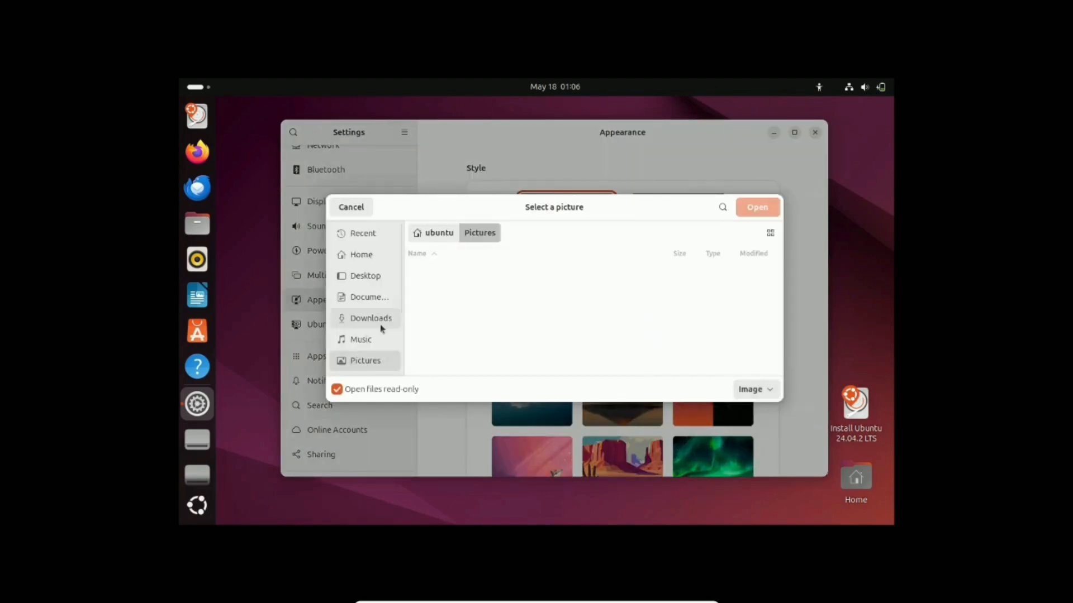
click(681, 253)
scroll(364, 323, down, 3)
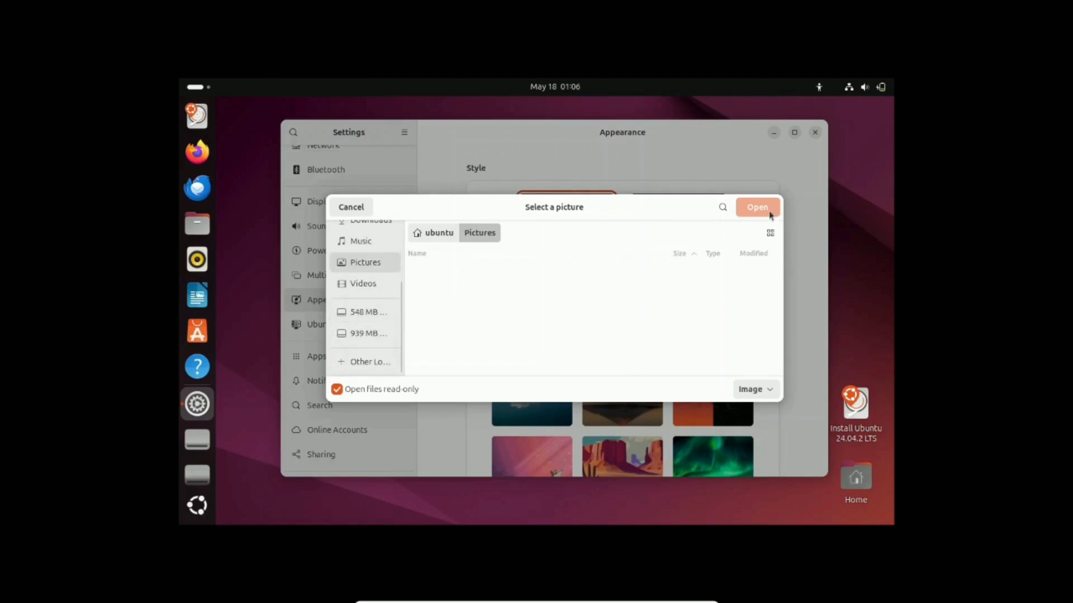
click(350, 206)
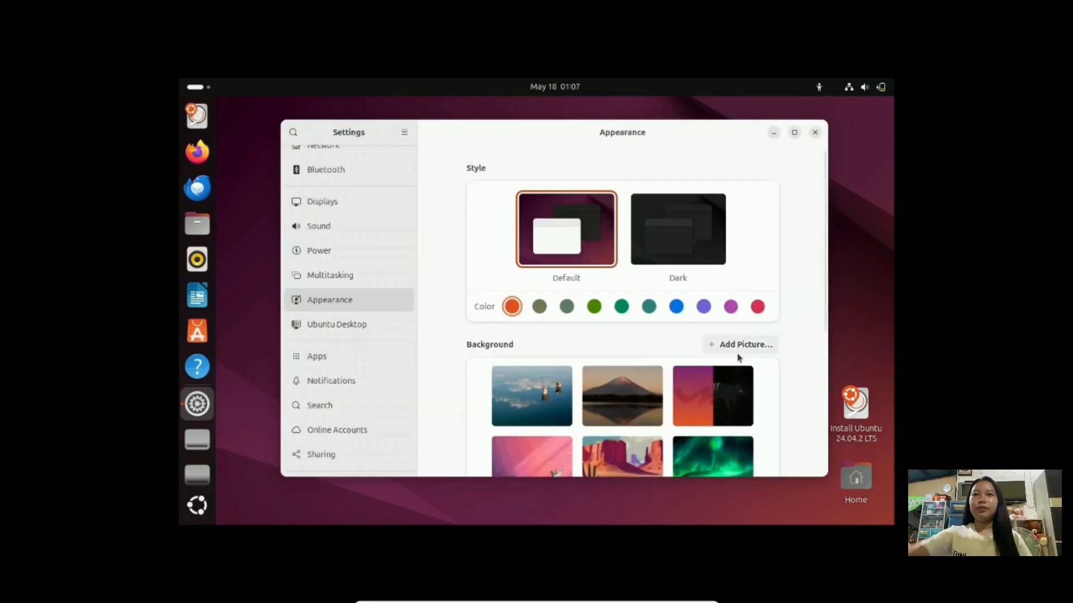
scroll(666, 383, down, 5)
Close Settings and relaunch it from the app overview.
click(814, 132)
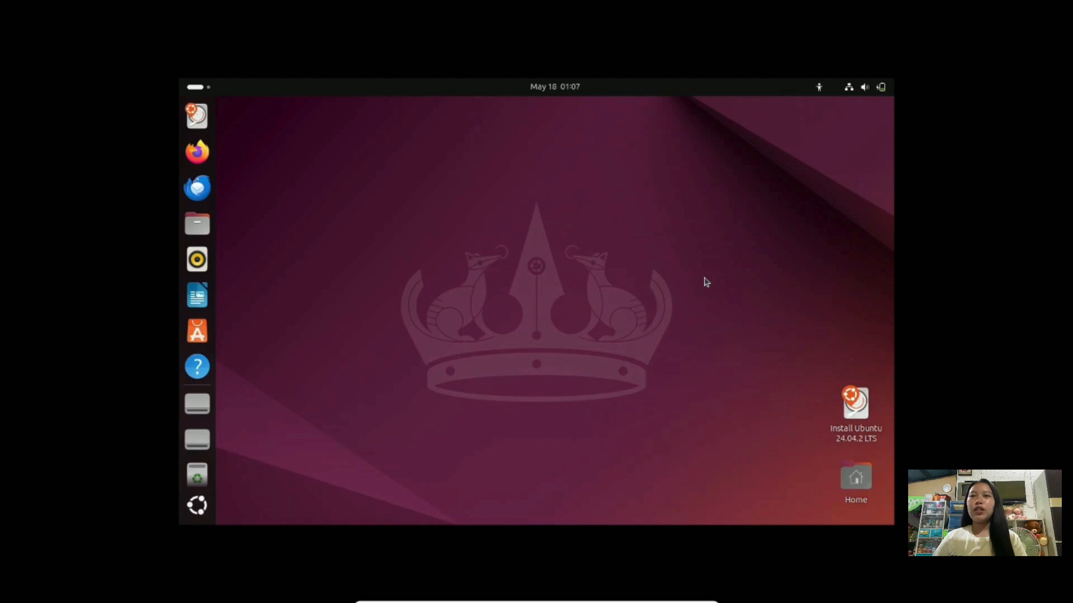
click(197, 506)
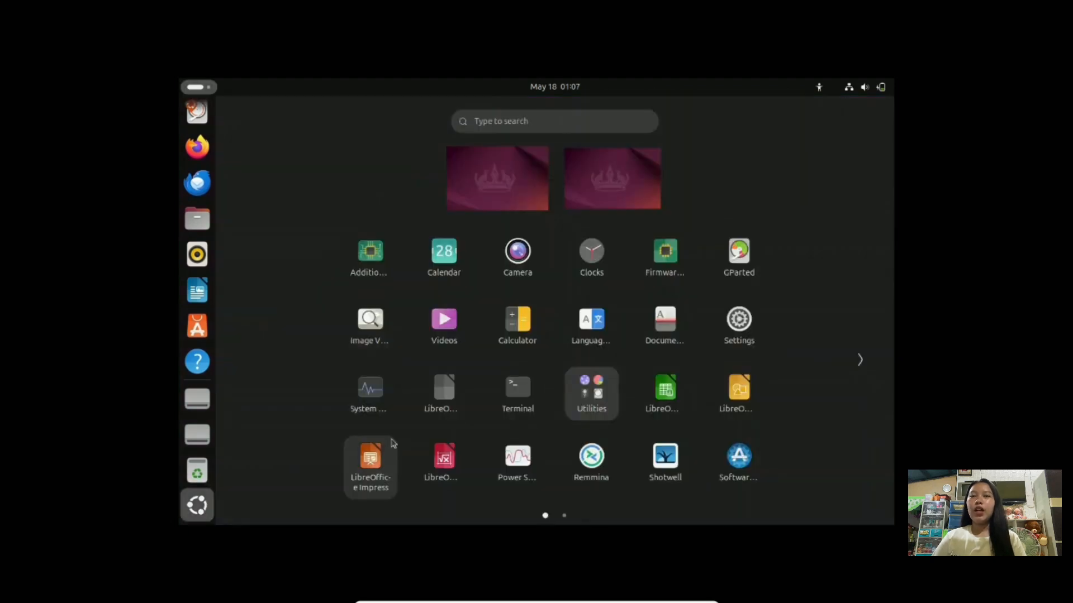
click(727, 332)
scroll(717, 342, down, 5)
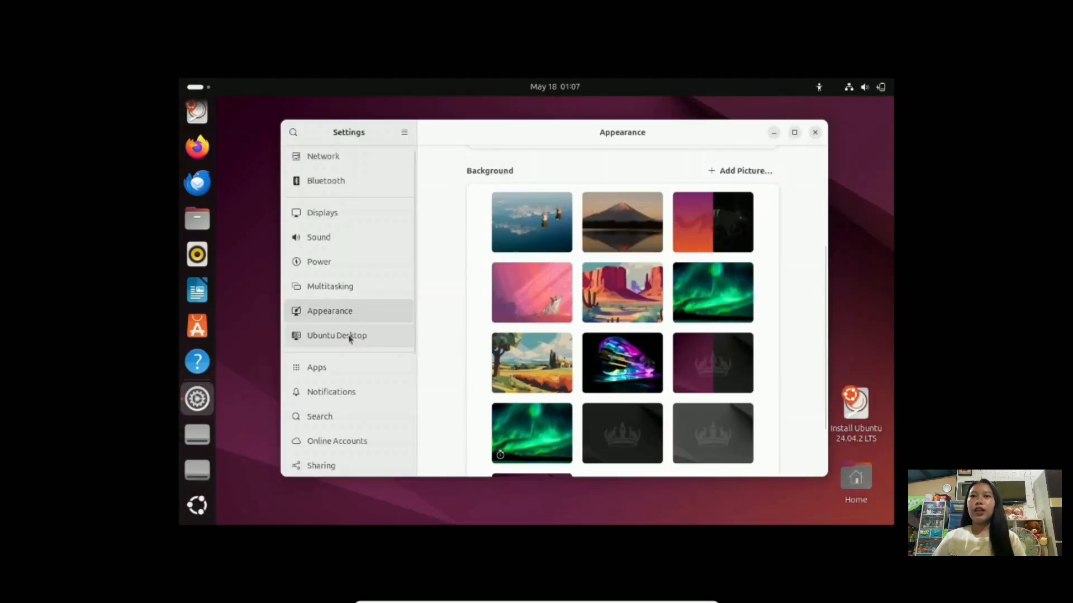
Apply the Dark style on the Appearance page, then leave full-screen mode.
click(337, 335)
click(330, 311)
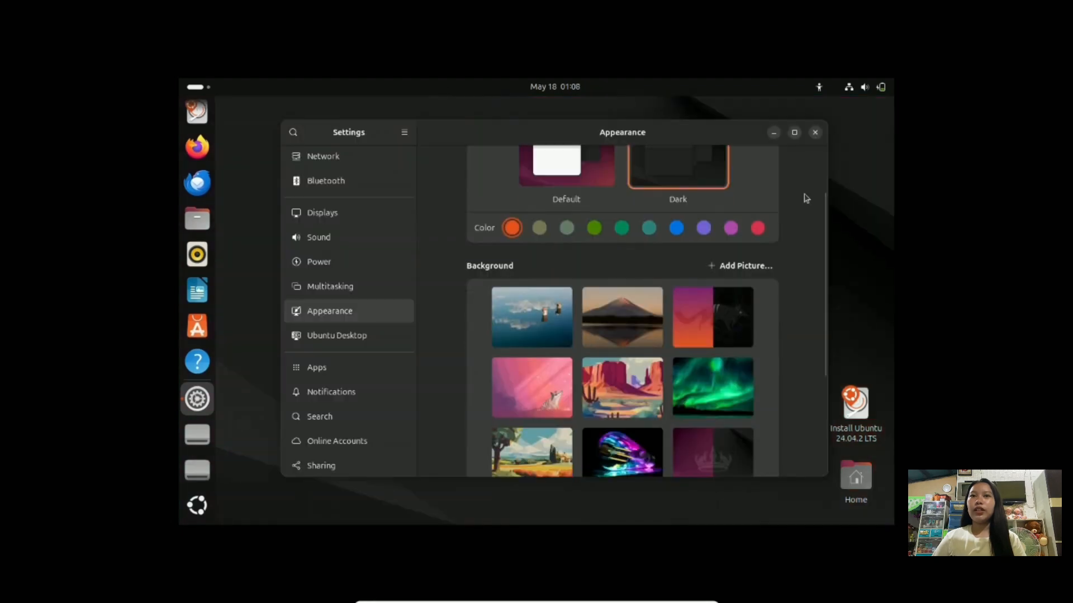
click(815, 132)
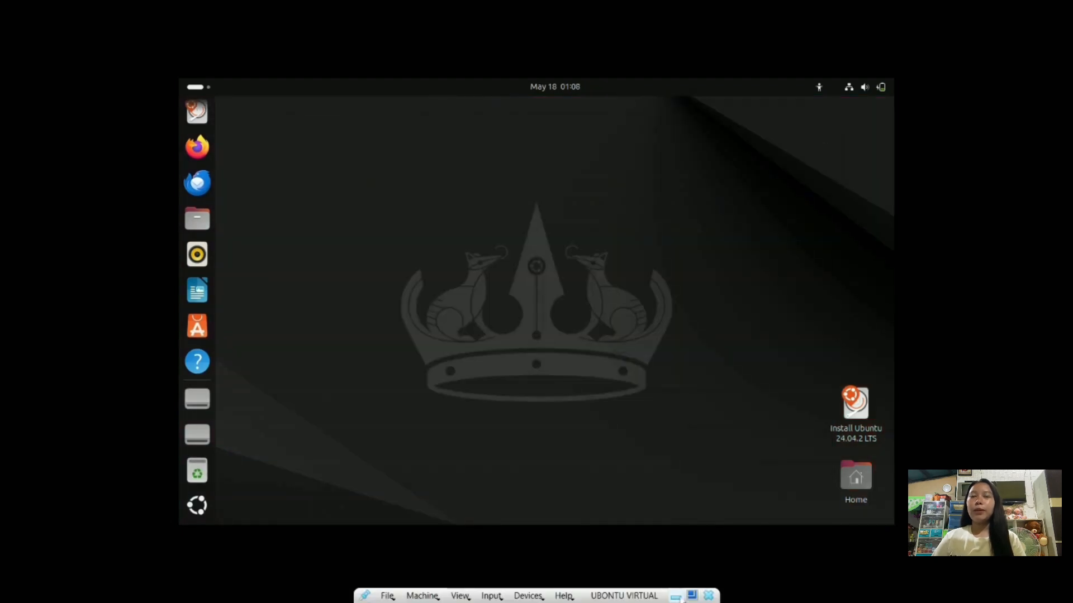
click(695, 596)
mouse_move(650, 591)
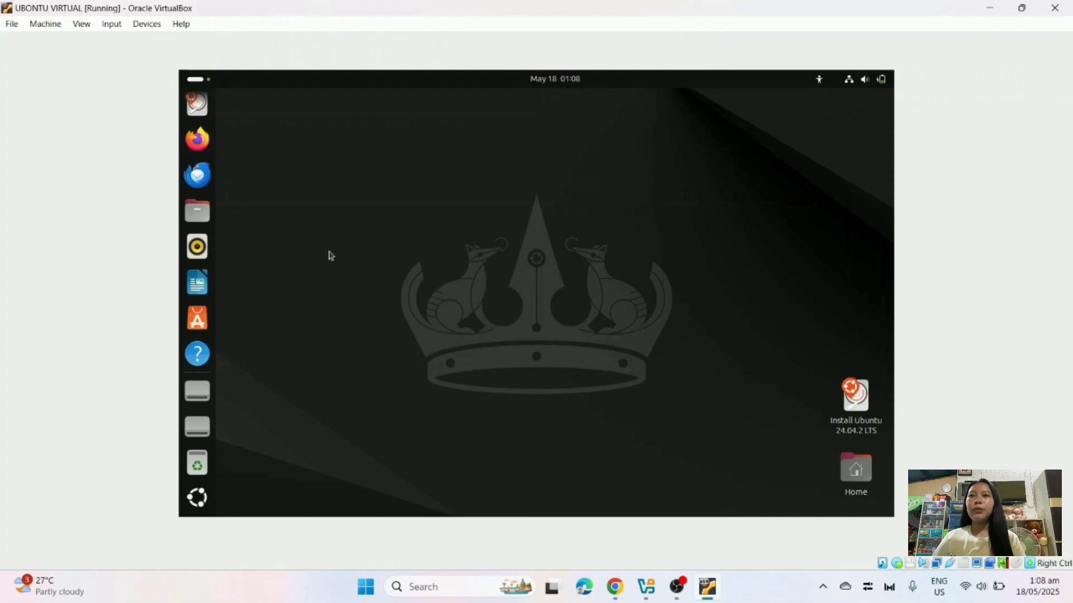
Put the virtual machine back into full-screen mode.
click(81, 25)
click(109, 41)
click(508, 355)
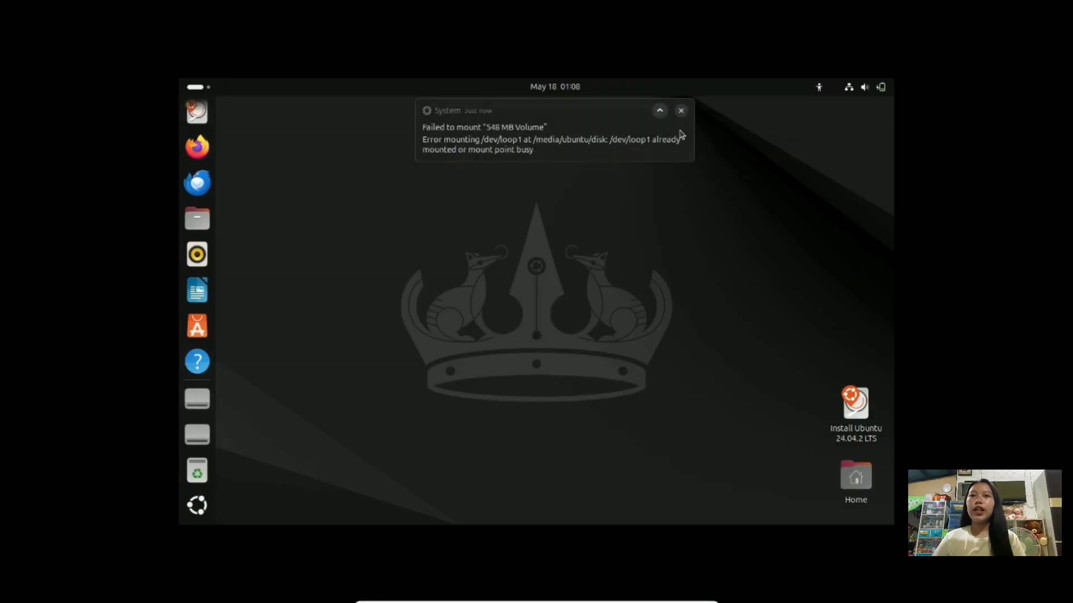
Browse both pages of the app grid, launch Thunderbird, and reopen the app grid.
click(197, 505)
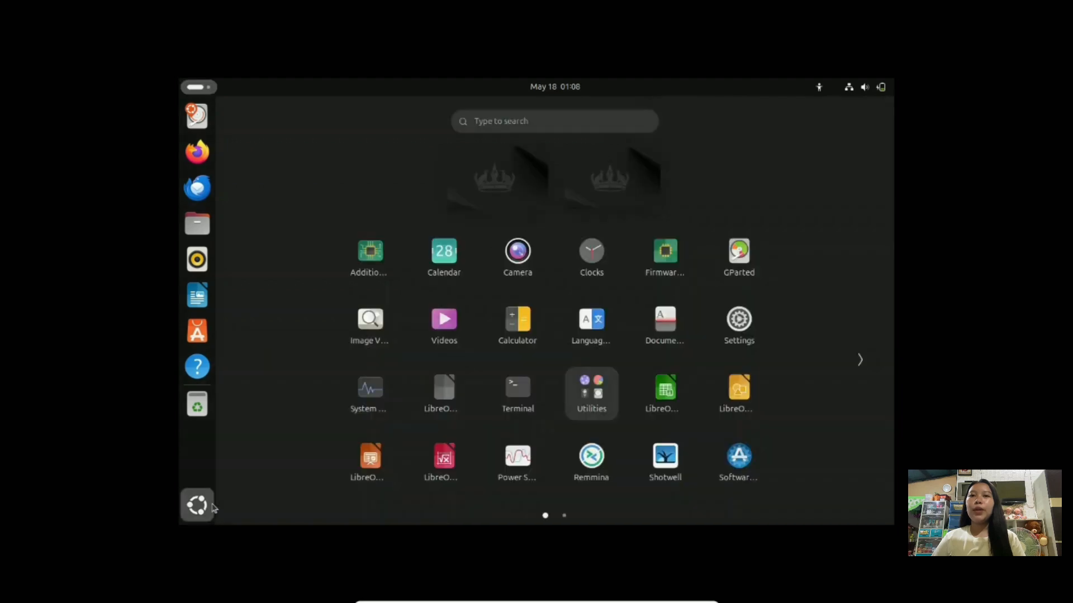
click(860, 361)
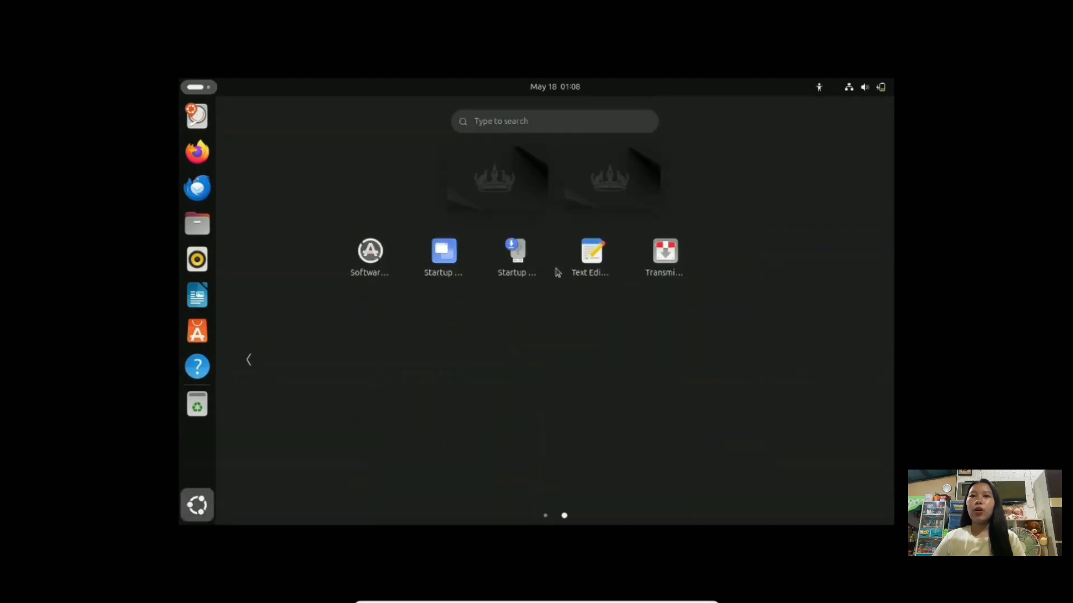
click(249, 361)
click(419, 337)
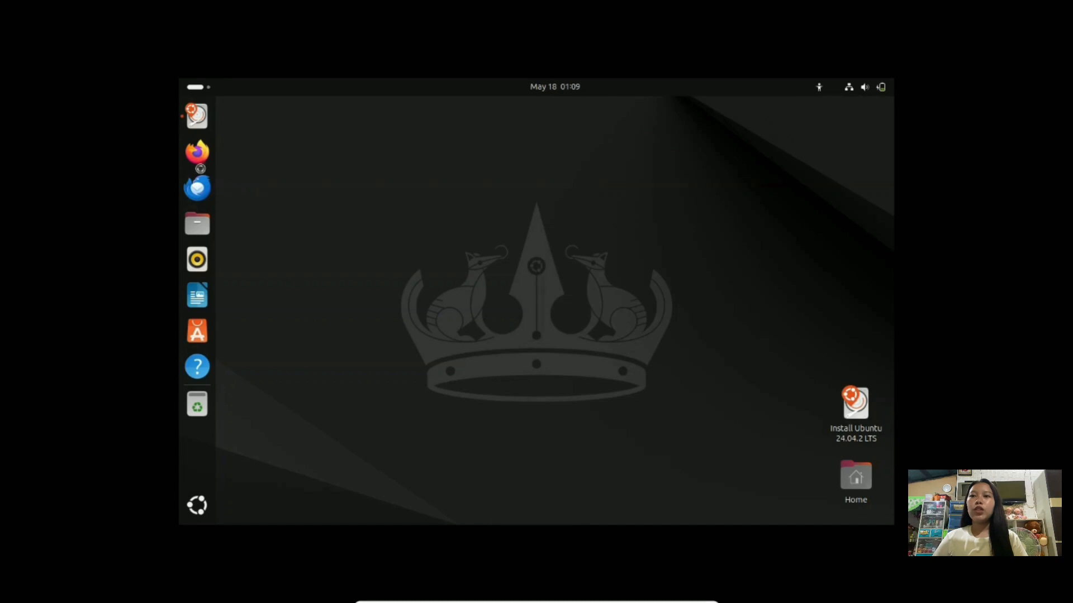
click(201, 190)
mouse_move(693, 599)
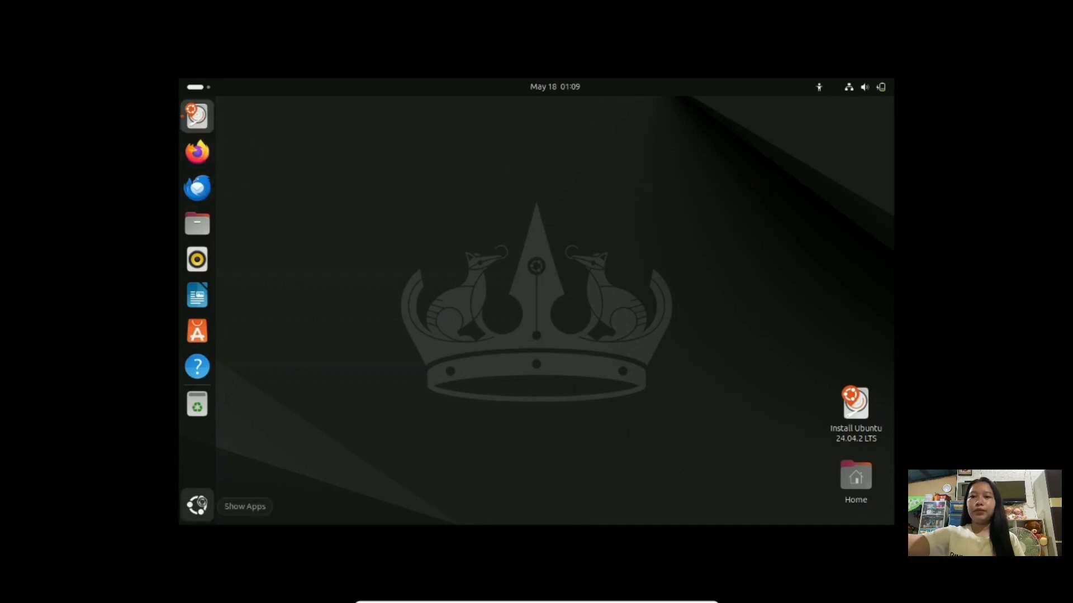
click(196, 505)
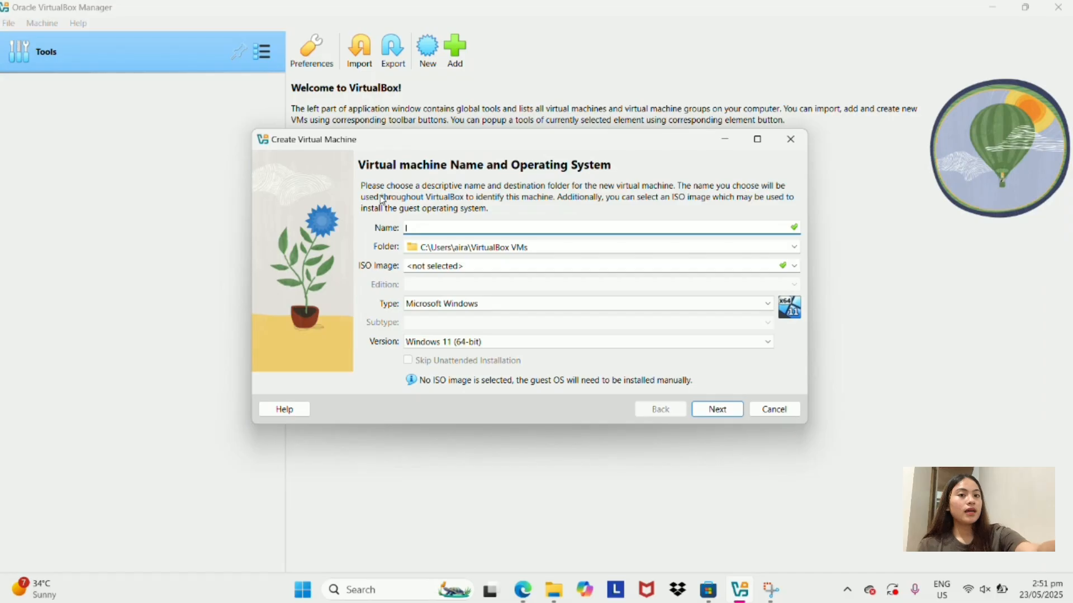
Name the new VM 'linuxmint' and select the linuxmint-22.1-cinnamon-64bit.iso image.
text(inu)
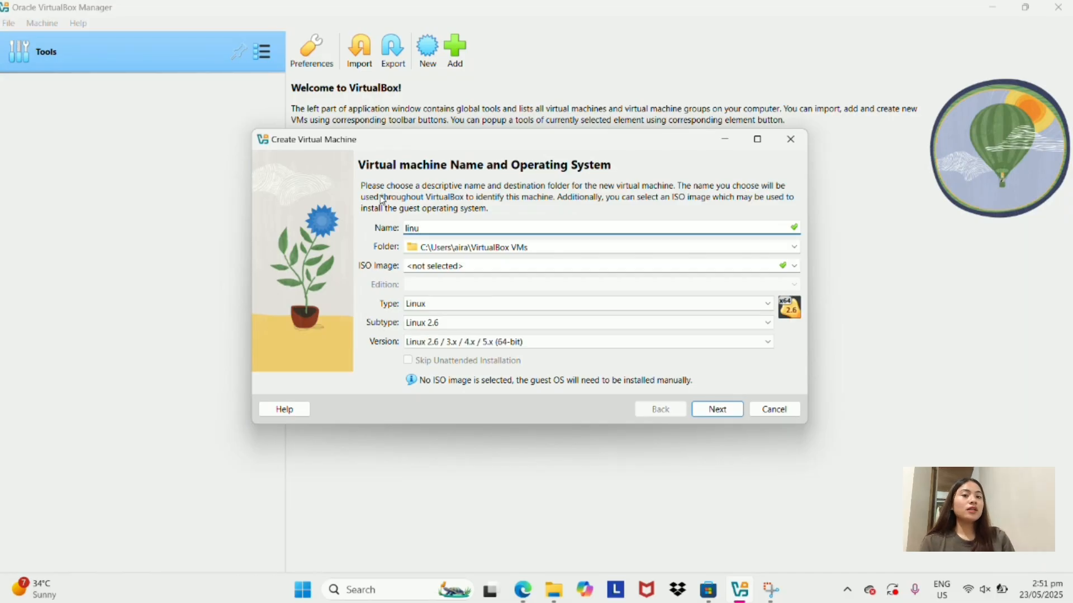
text(xmin)
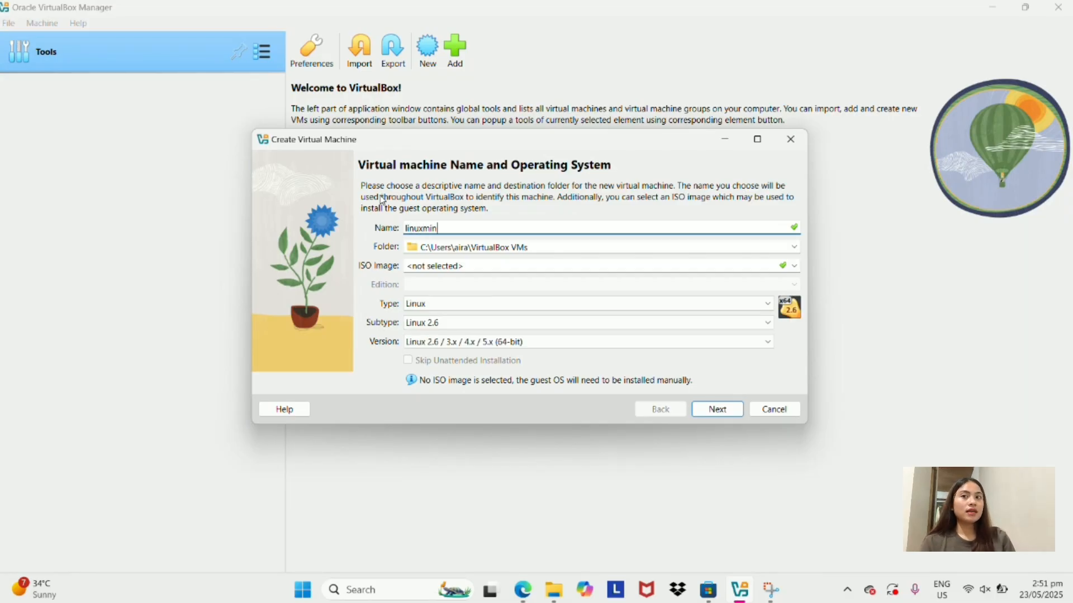
text(t)
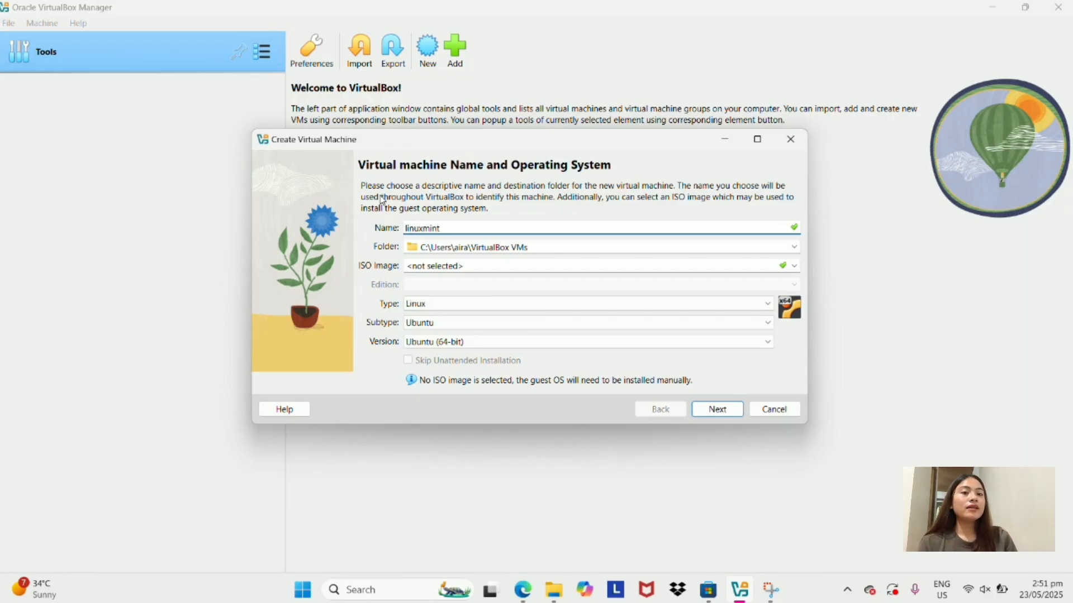
click(794, 266)
click(475, 295)
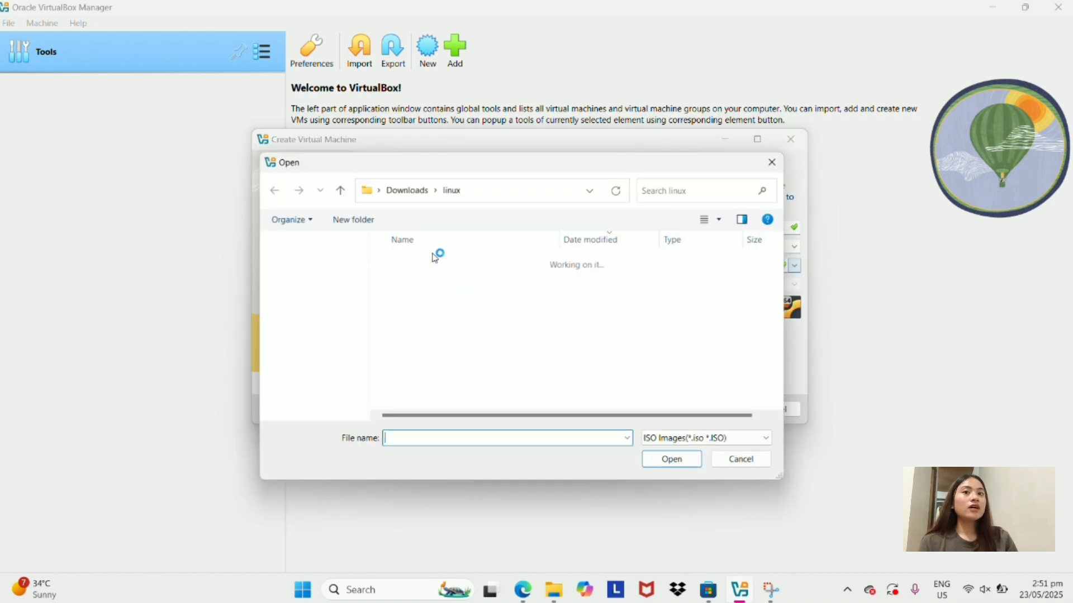
click(435, 279)
click(677, 460)
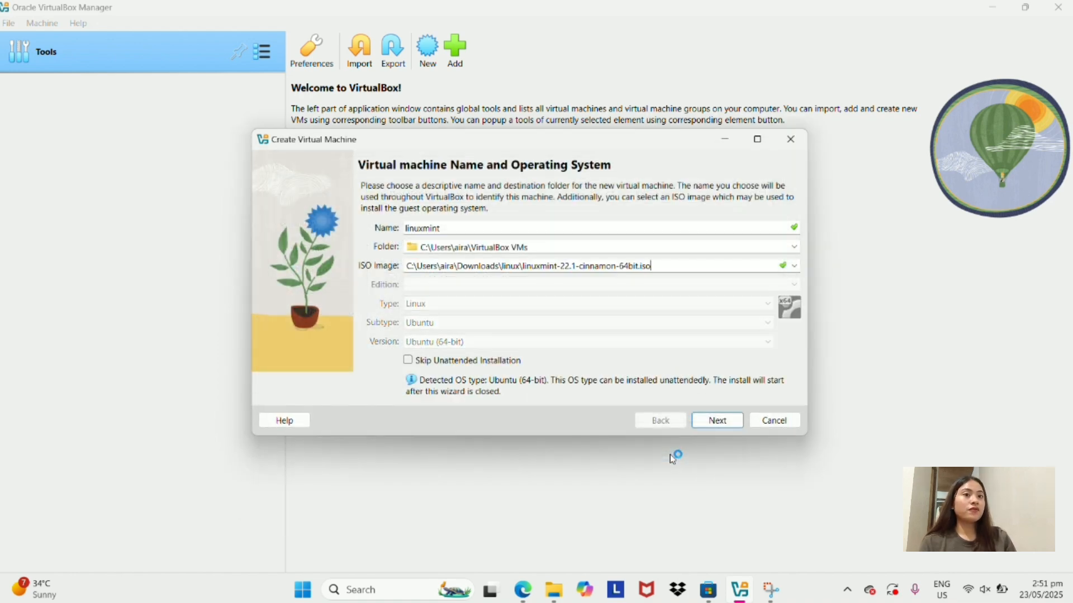
Set and confirm the unattended-install account password.
click(719, 419)
click(478, 269)
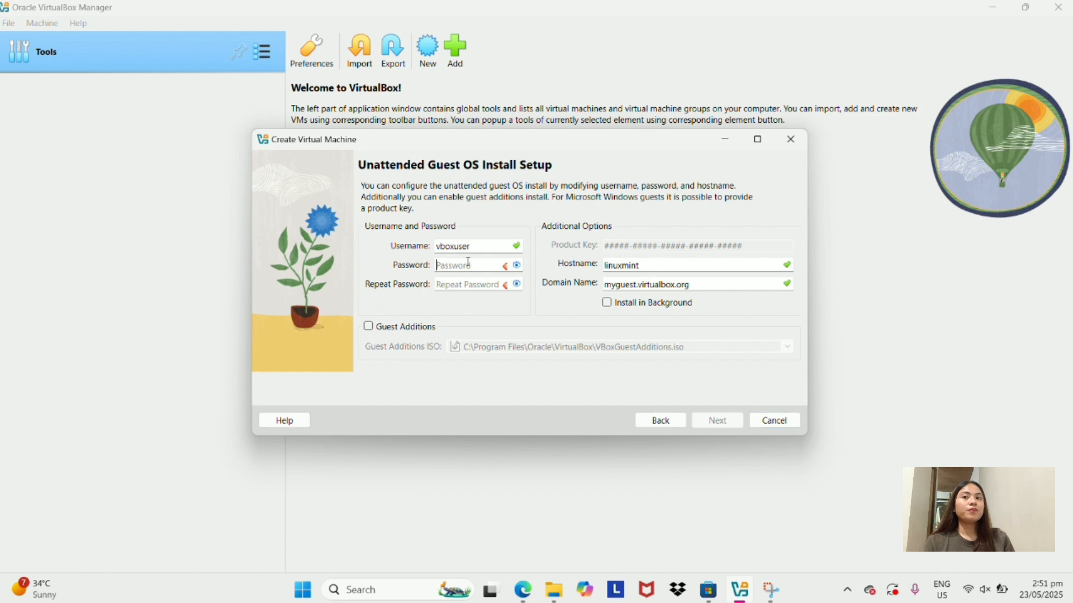
text(p)
click(475, 285)
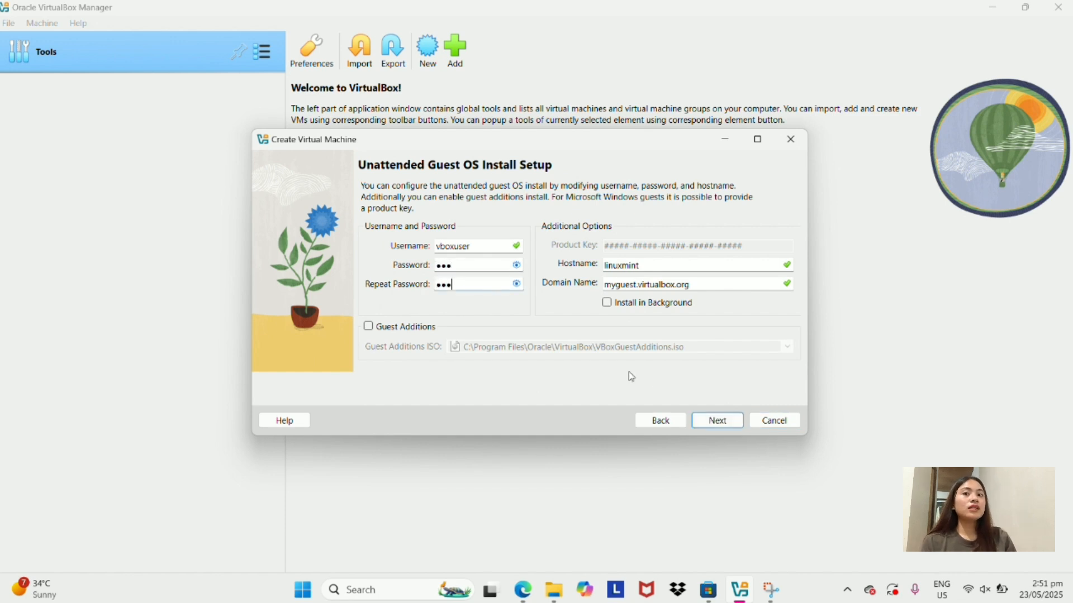
click(718, 421)
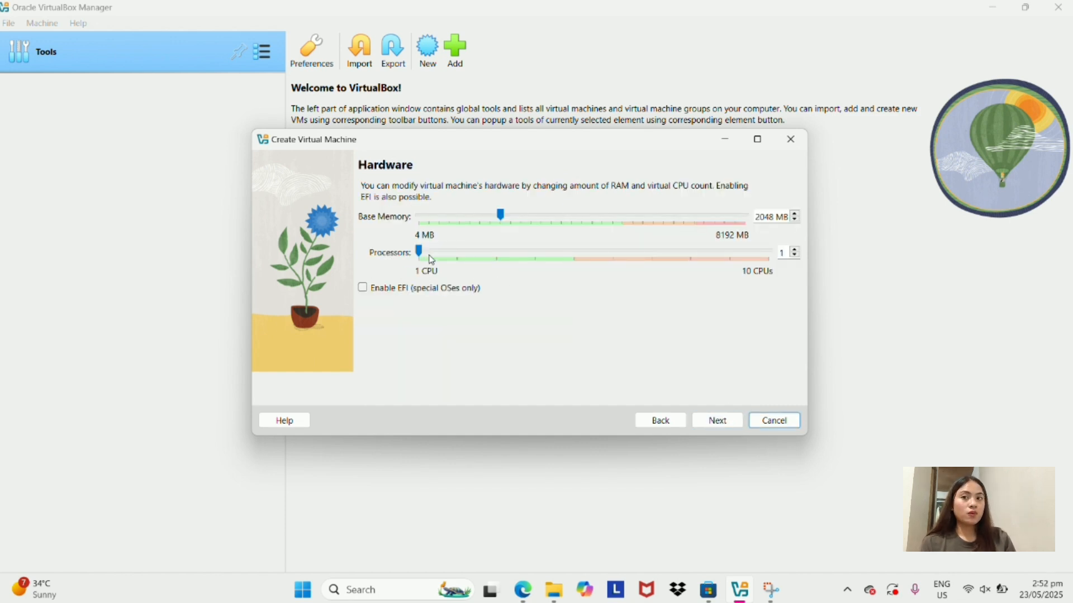
Give the VM 2 processors, keep the 25 GB disk, and finish creating it.
drag(420, 252, 458, 252)
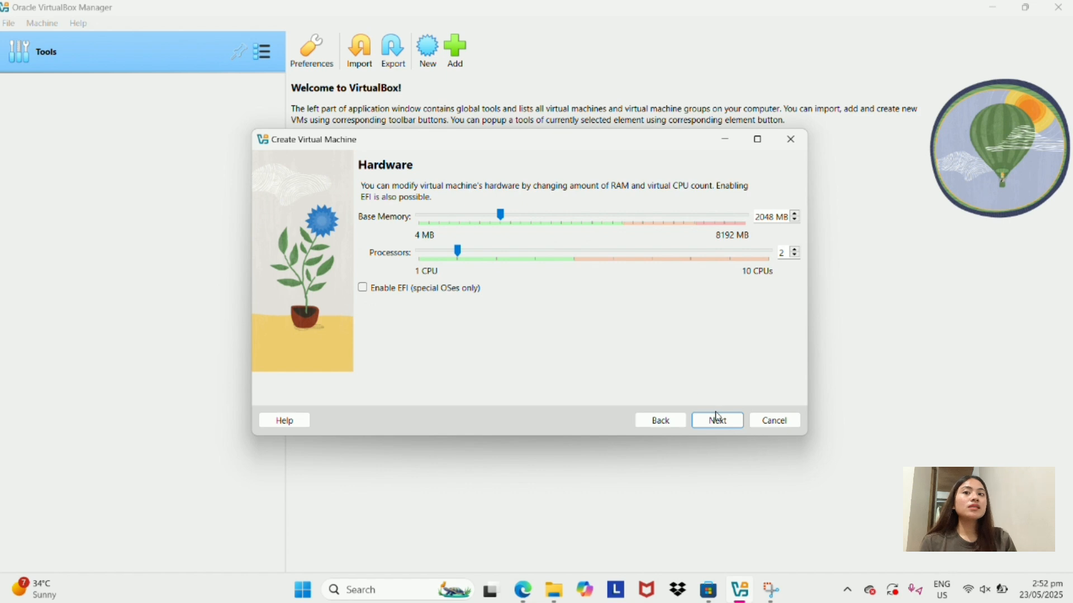
click(718, 419)
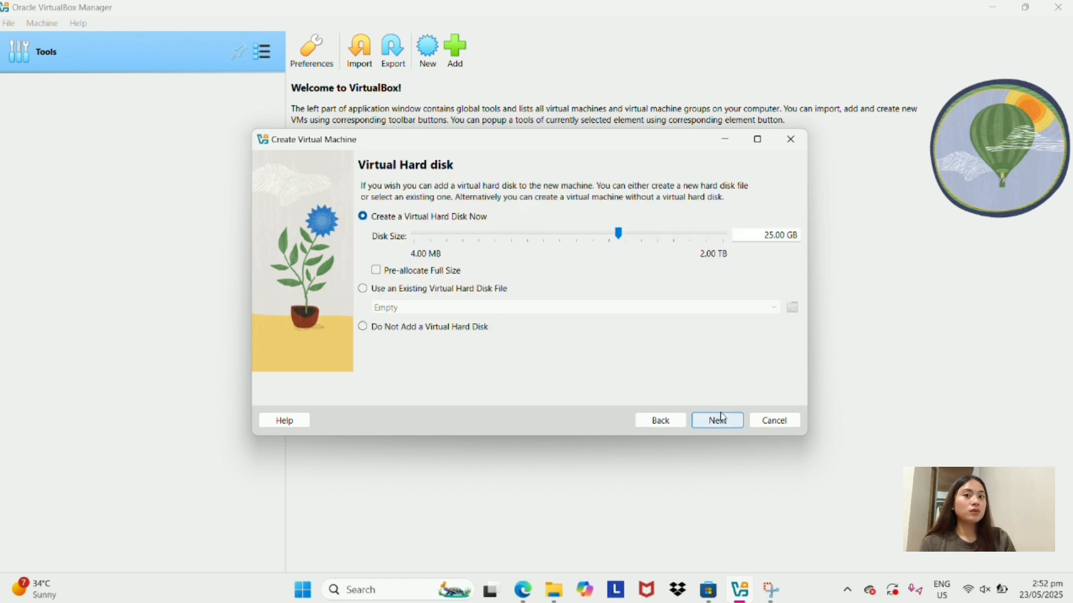
click(721, 419)
click(714, 421)
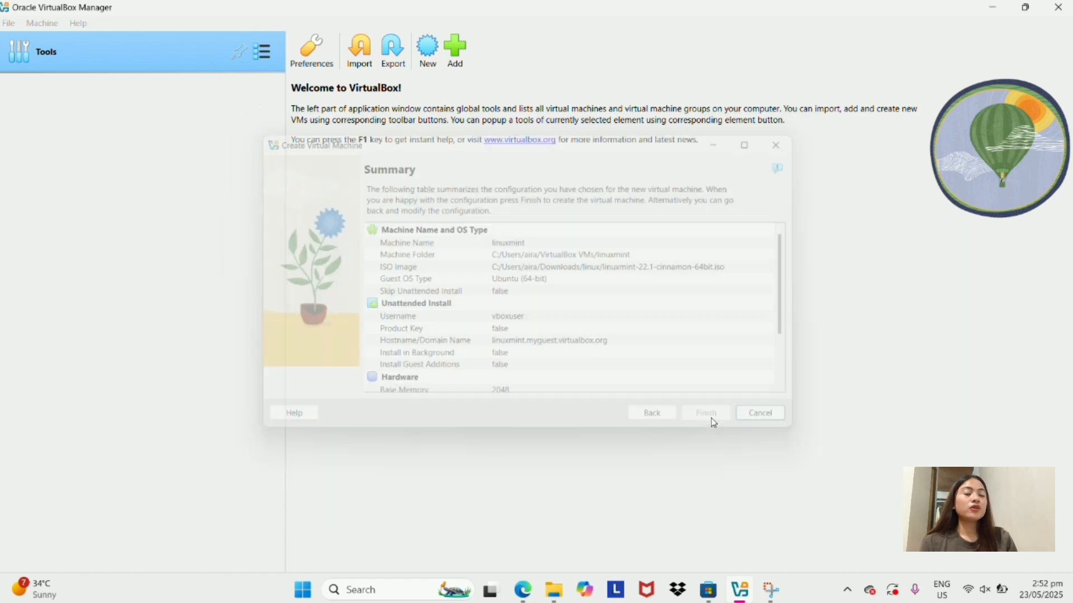
Start the linuxmint VM and choose linuxmint-22.1-cinnamon-64bit.iso as its boot disc.
click(433, 56)
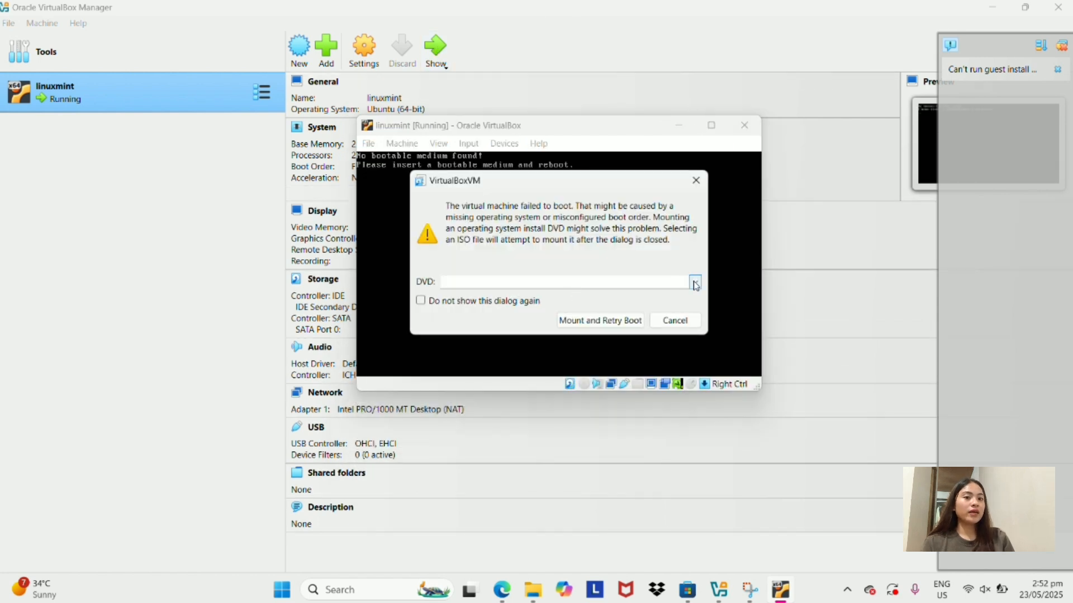
click(695, 282)
click(476, 296)
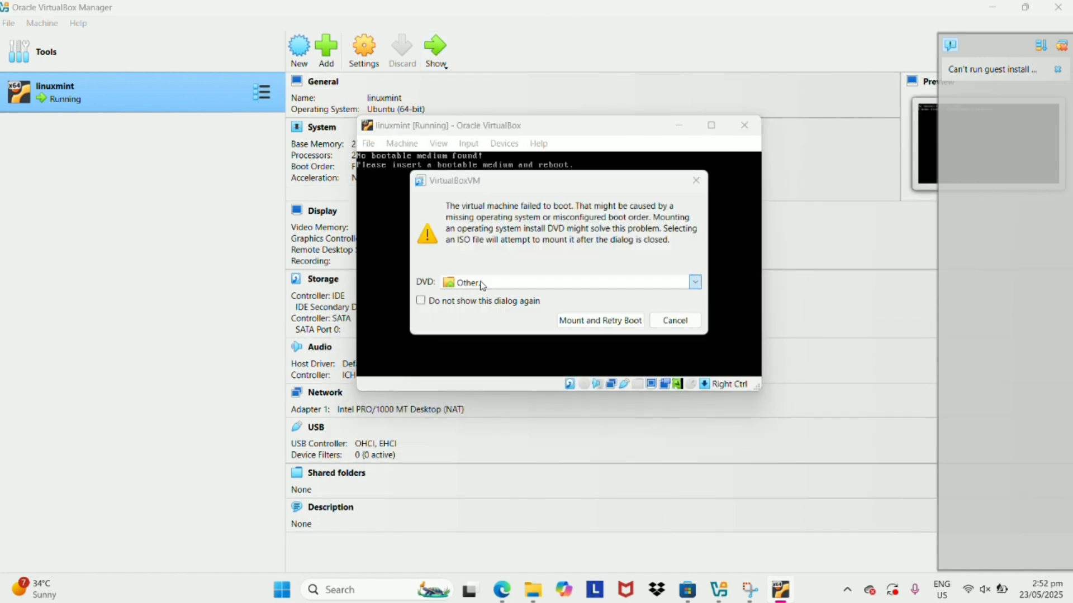
click(563, 321)
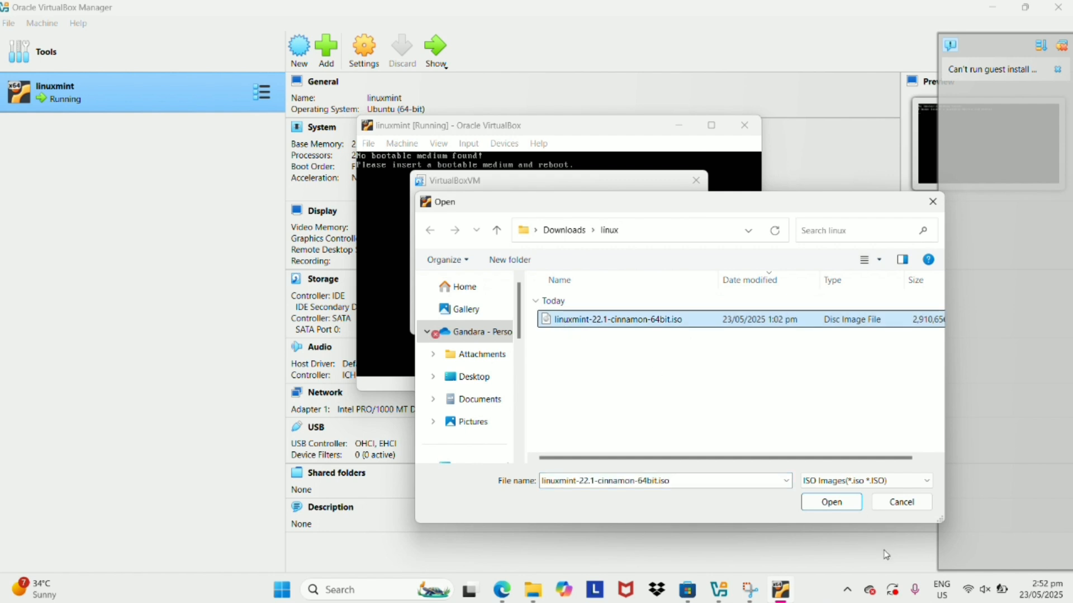
click(821, 502)
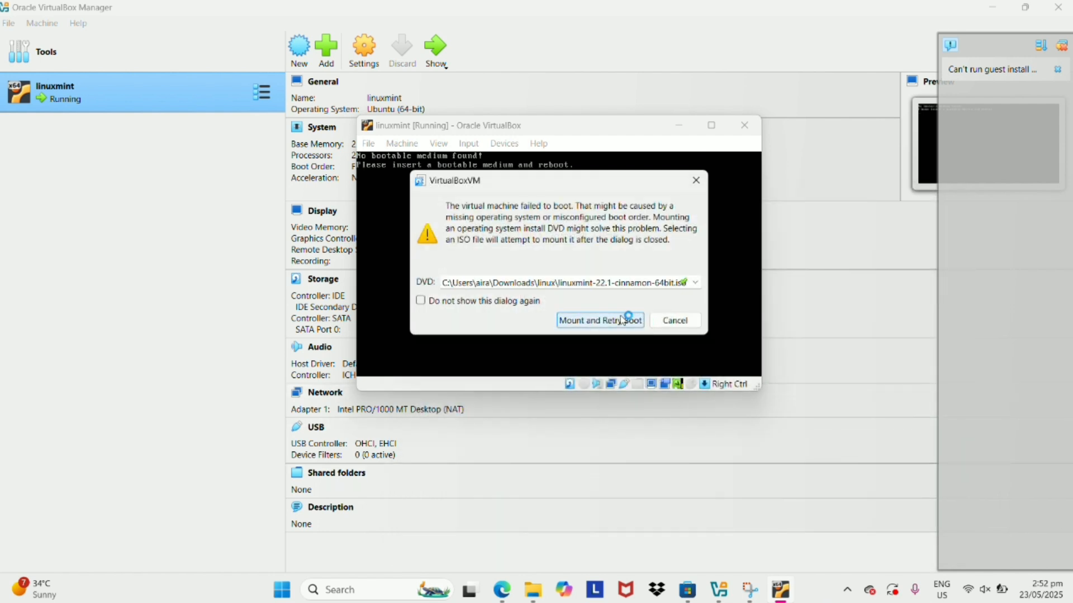
Mount the ISO, retry booting into Start Linux Mint, and maximize the VM window.
click(622, 322)
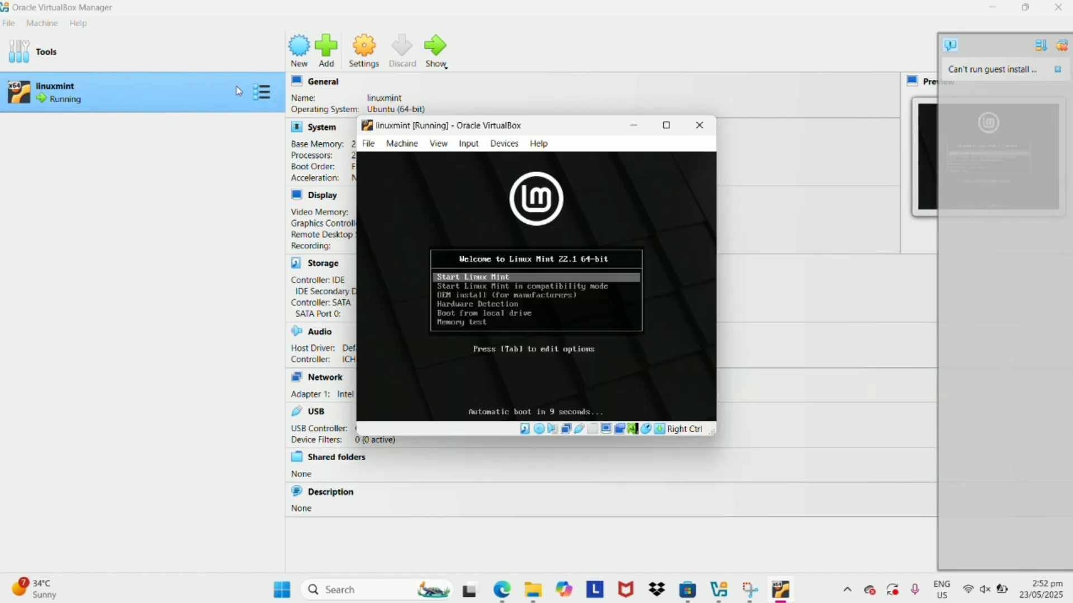
key(Return)
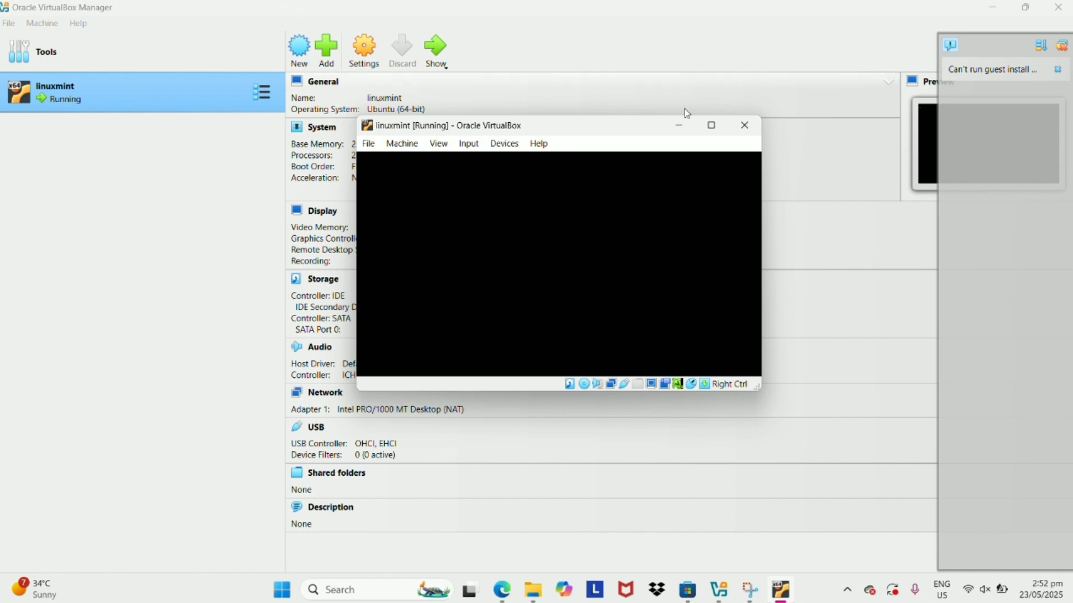
click(711, 125)
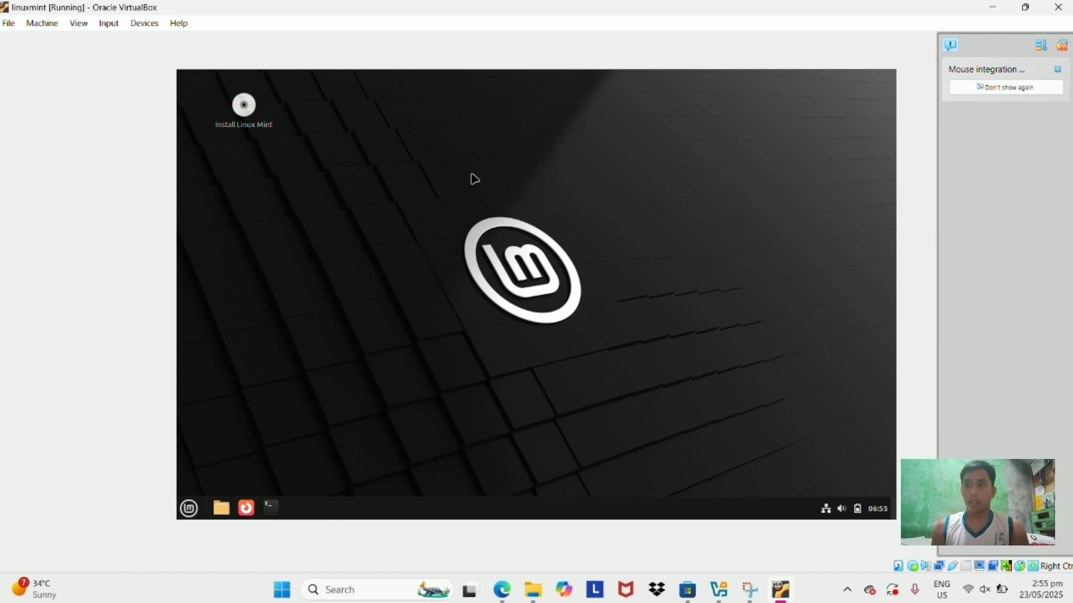
Run the installer with English (US) layout, no codecs, erased disk, and Manila location.
double_click(240, 107)
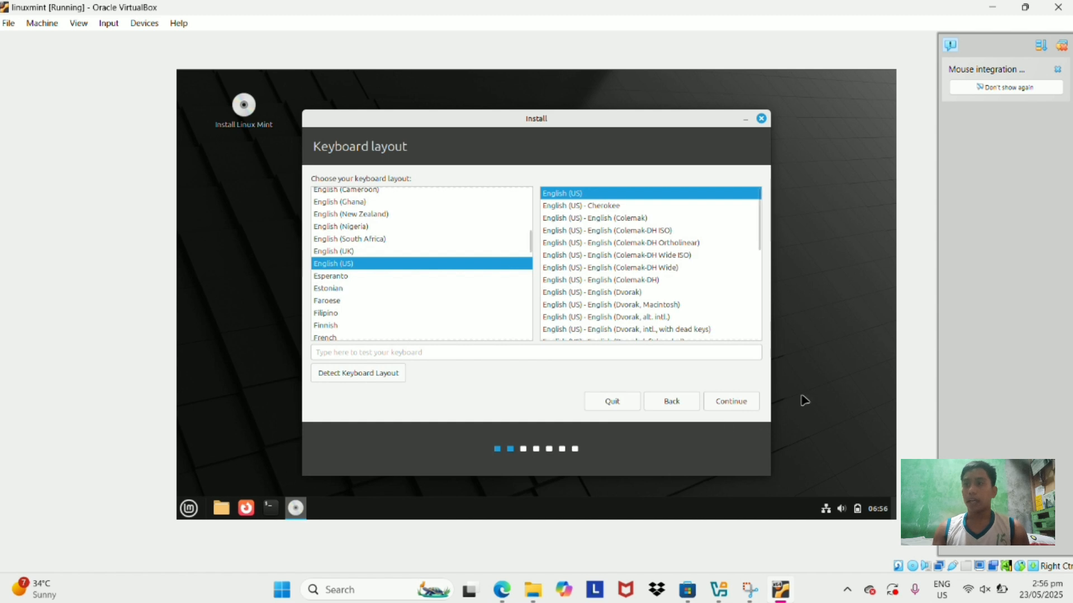
click(737, 400)
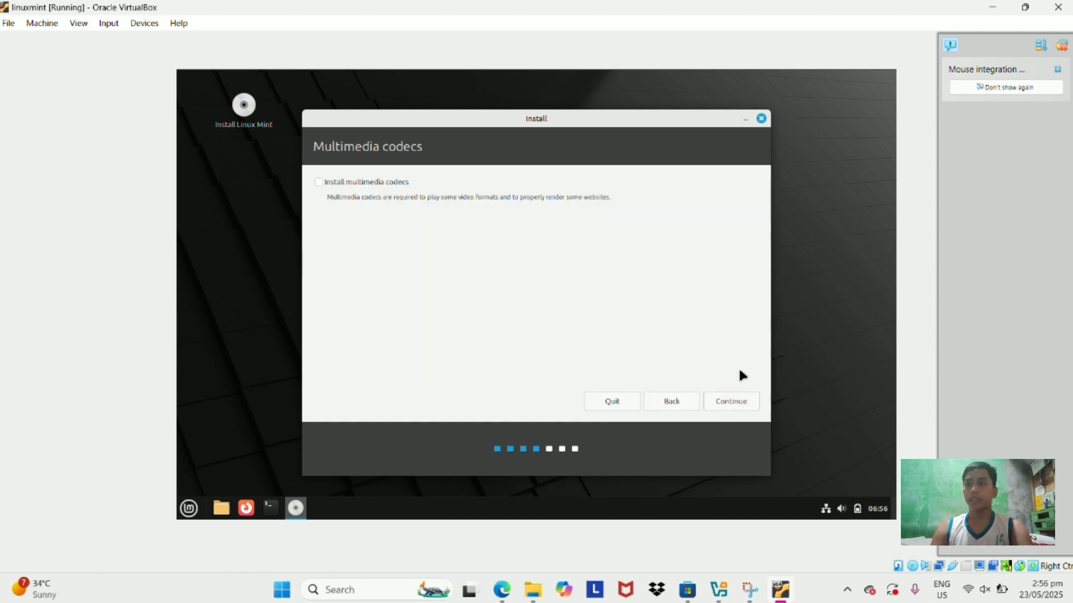
click(731, 401)
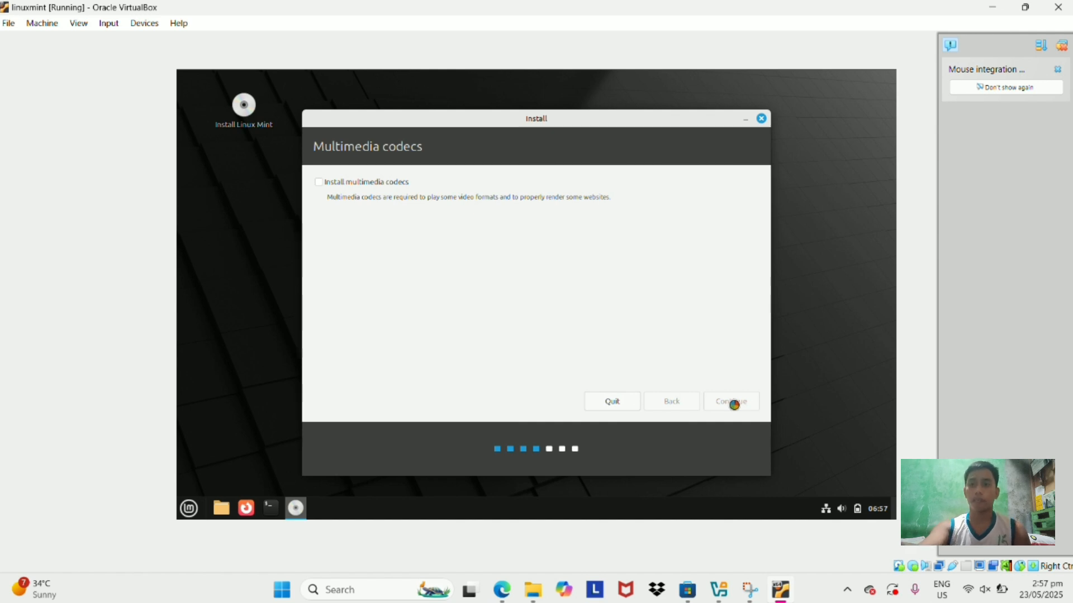
click(738, 412)
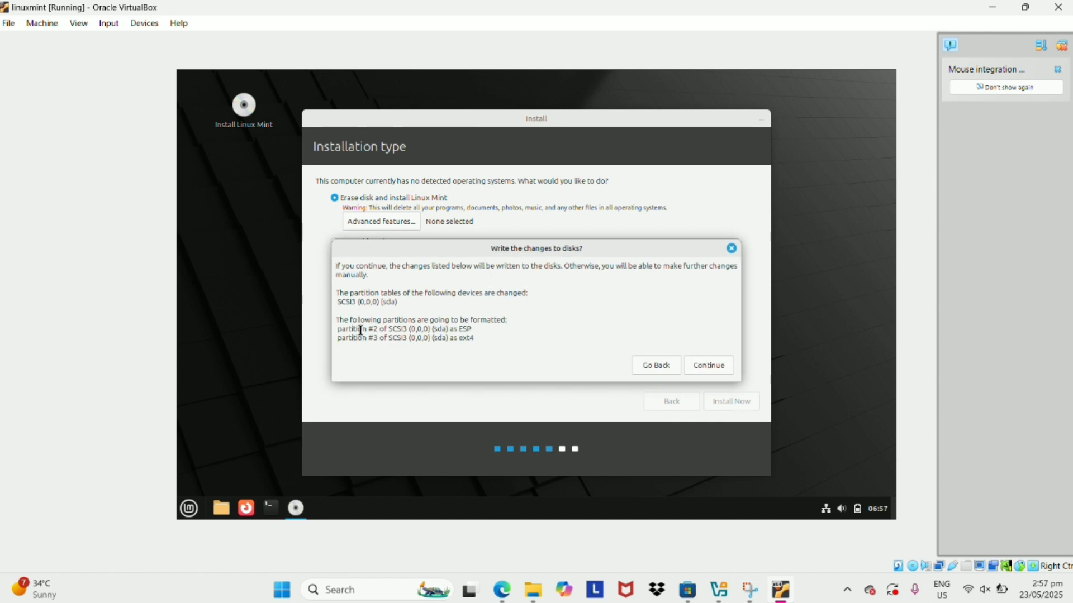
click(715, 365)
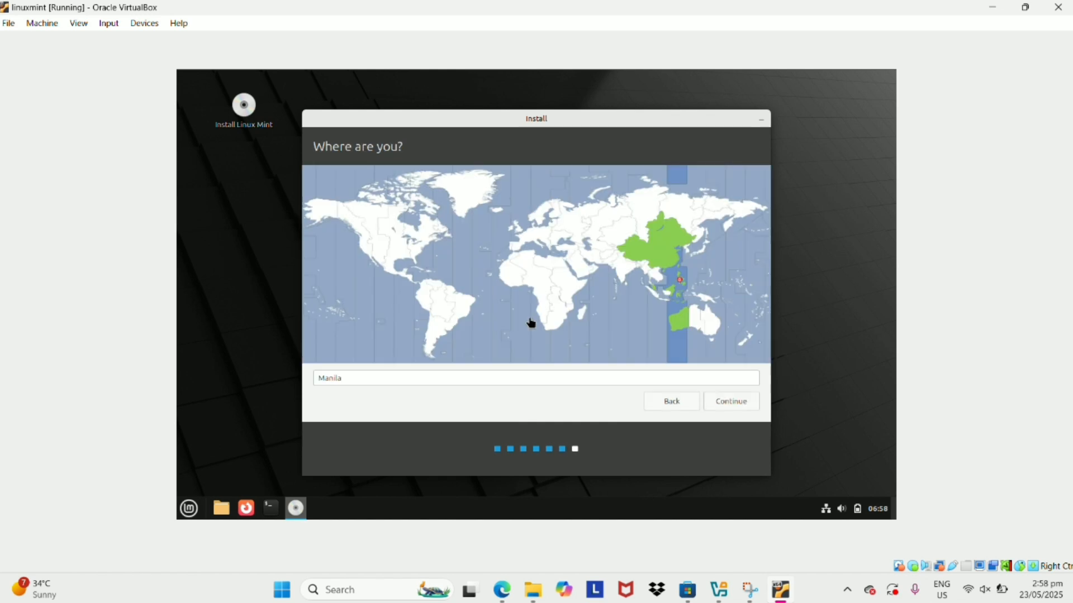
click(740, 408)
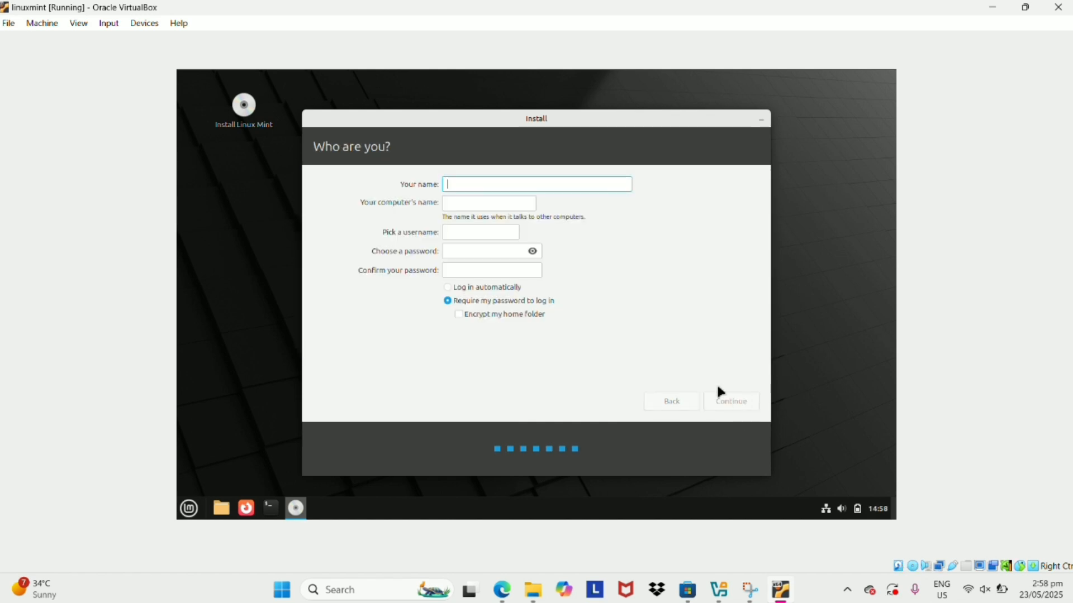
Enter the name 'group 7', set and confirm the account password, and continue.
text(group 7)
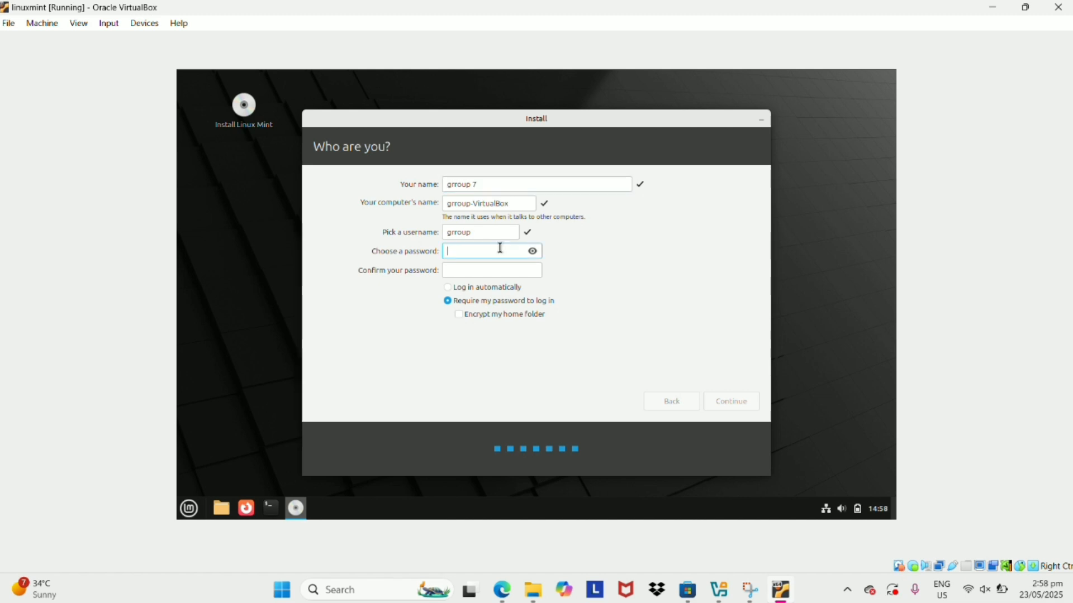
click(459, 252)
text(******)
key(Tab)
text(******)
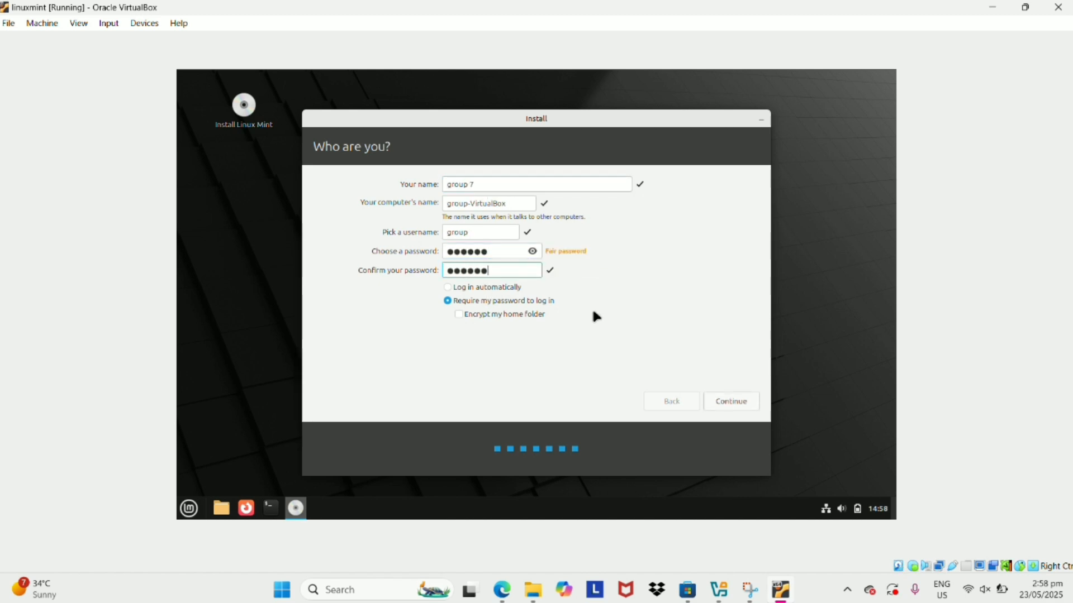
click(742, 398)
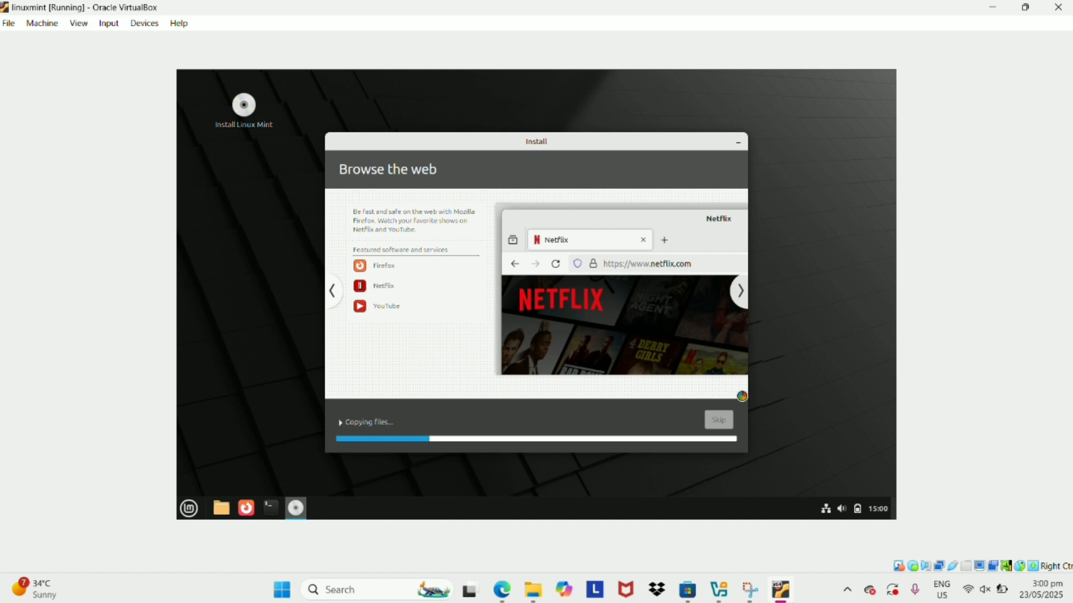
Advance the installer slideshow twice while the installation runs to completion.
click(740, 291)
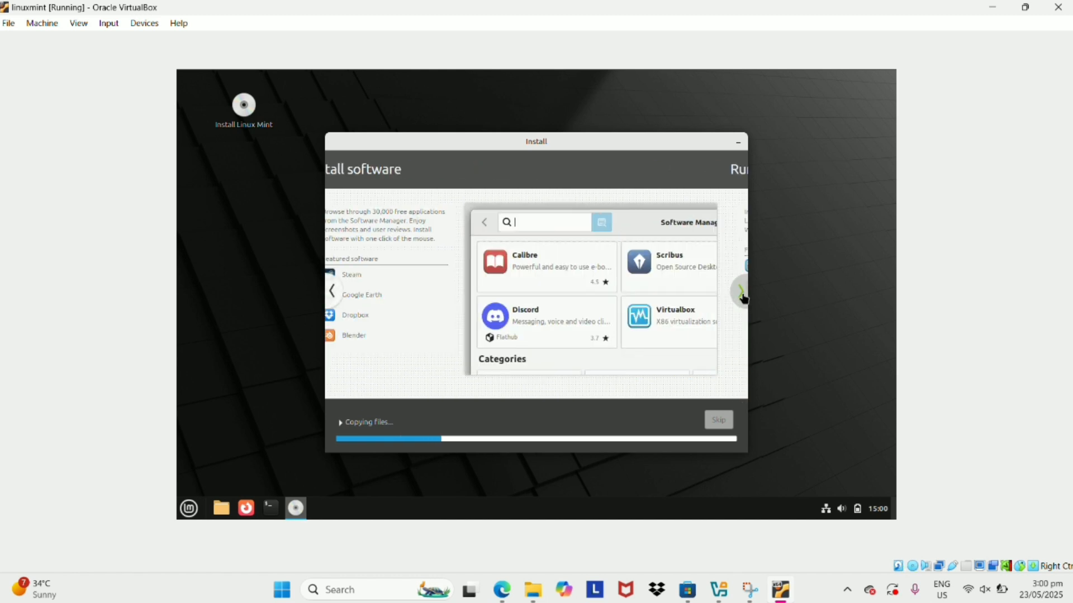
click(740, 291)
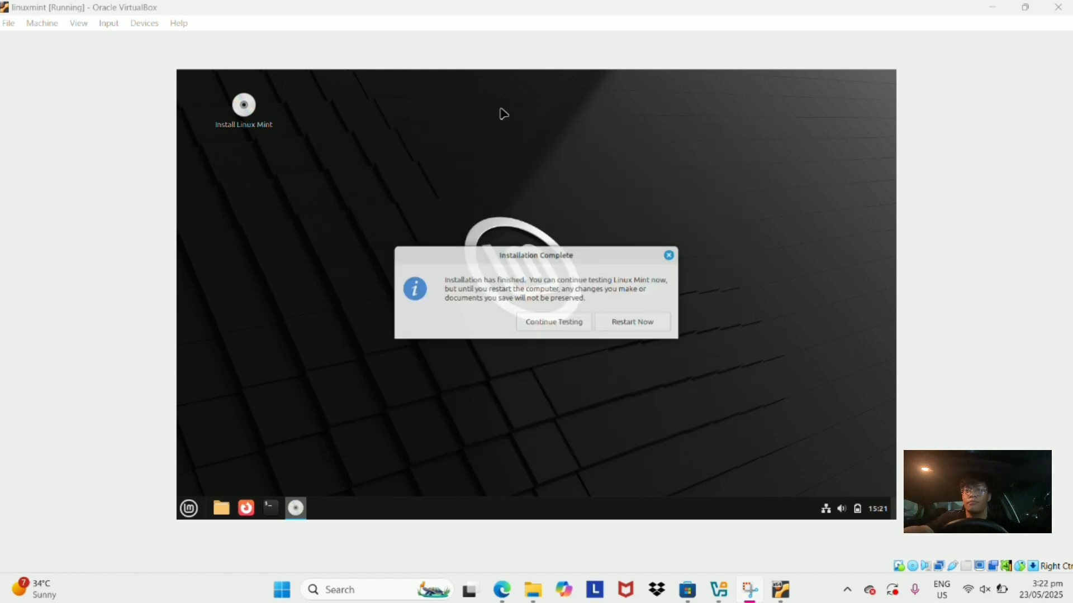
Restart into the installed Linux Mint and log in with the account password.
click(660, 322)
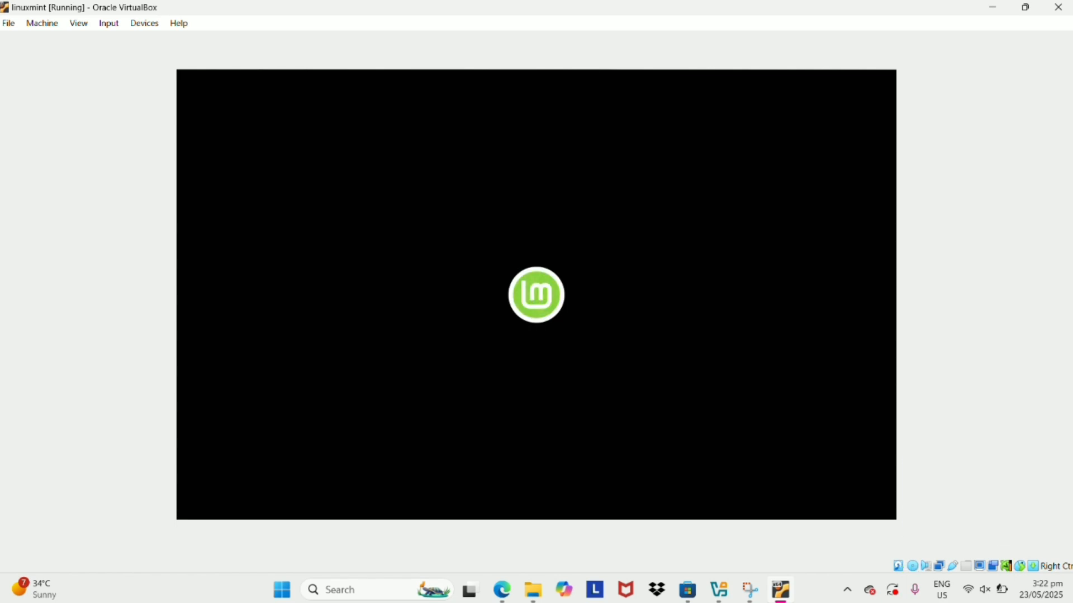
key(Return)
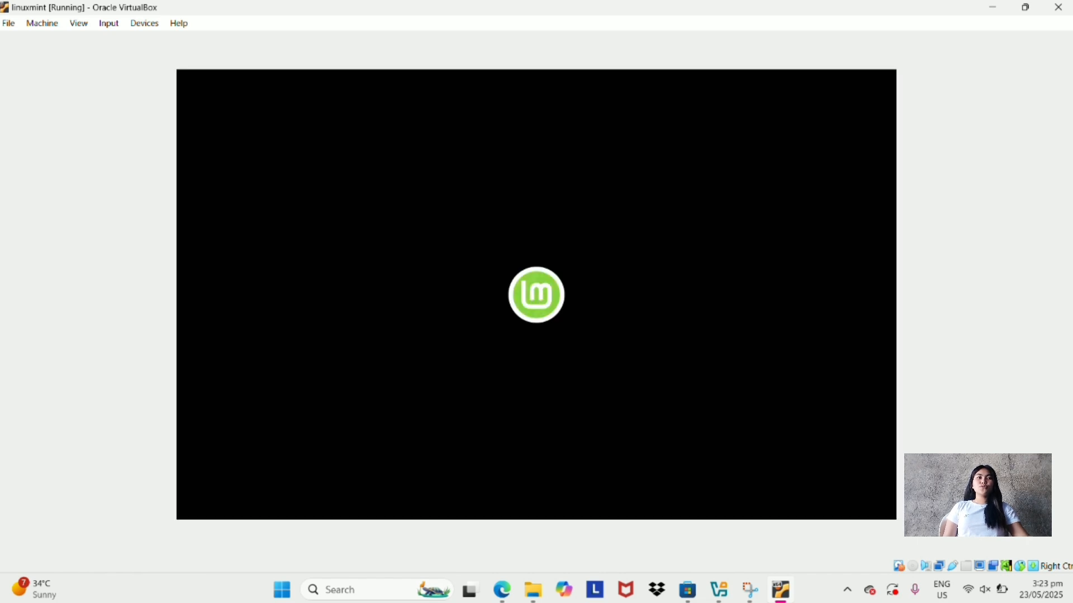
text(••••••)
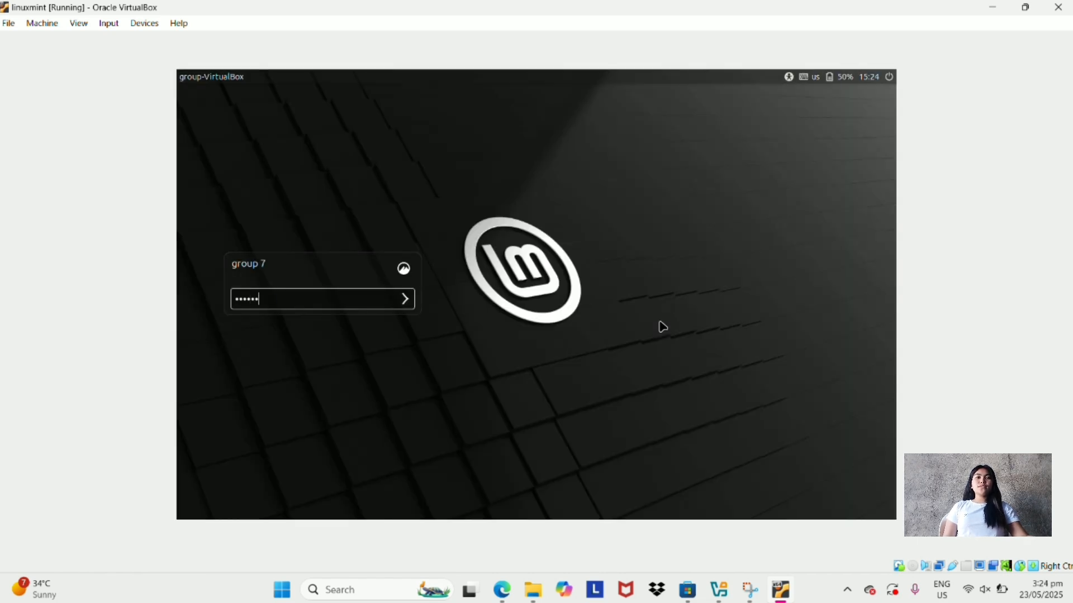
key(Return)
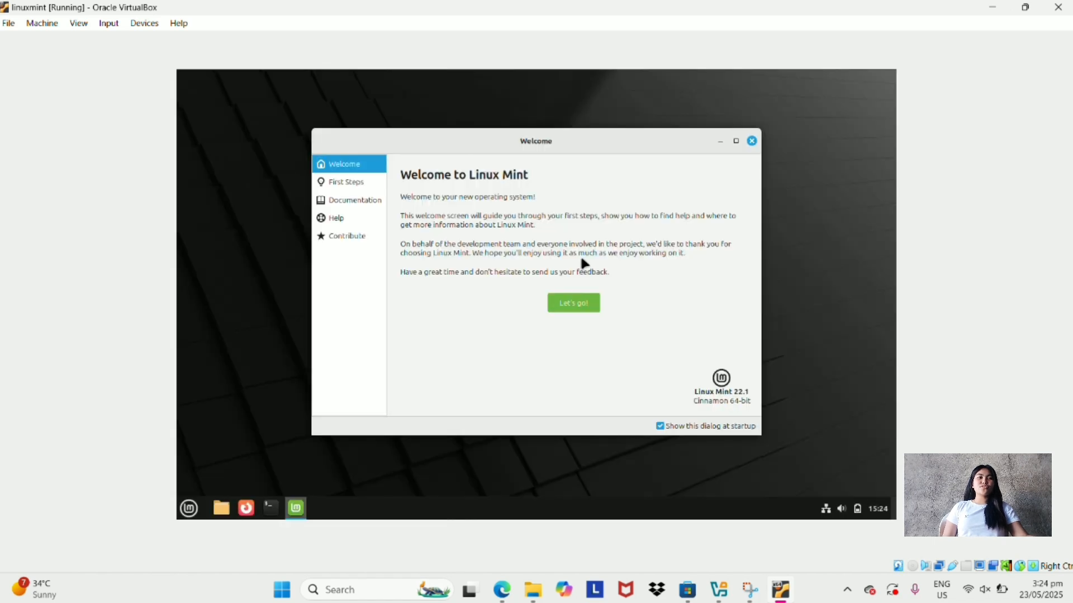
Browse the Welcome screen's First Steps, open desktop colours settings, then minimise it.
click(572, 302)
click(349, 200)
click(344, 165)
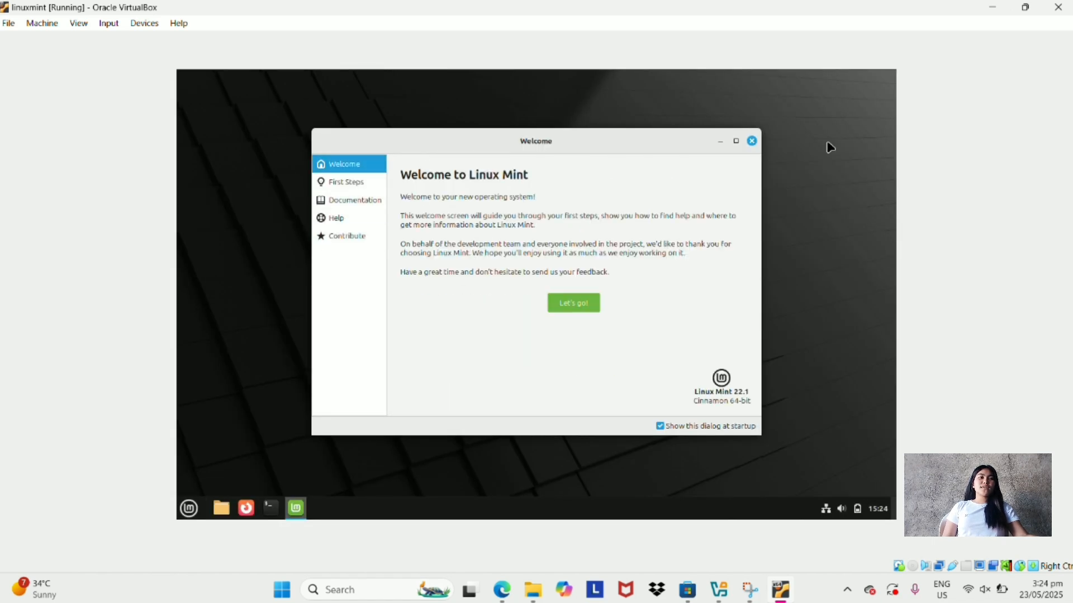
click(573, 303)
click(594, 211)
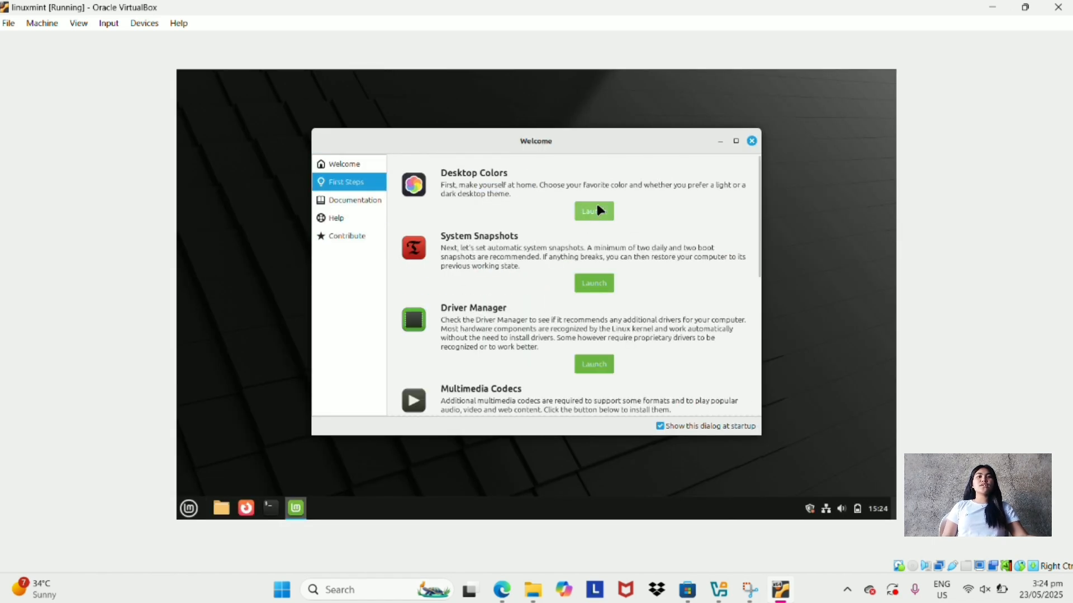
click(720, 124)
Insert the Guest Additions CD image and run its autorun program.
click(146, 22)
click(192, 165)
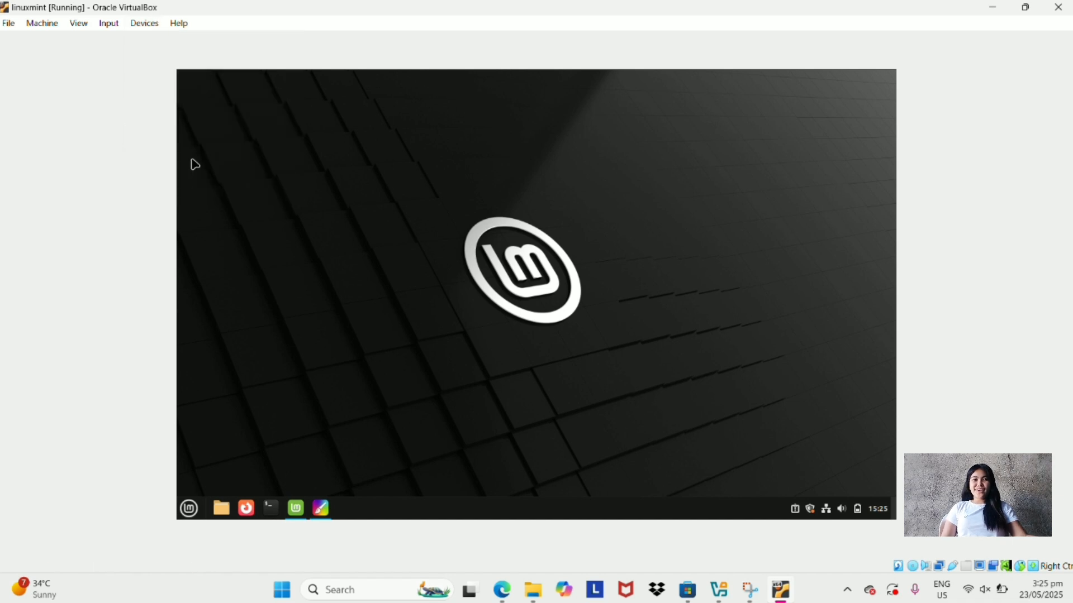
click(618, 345)
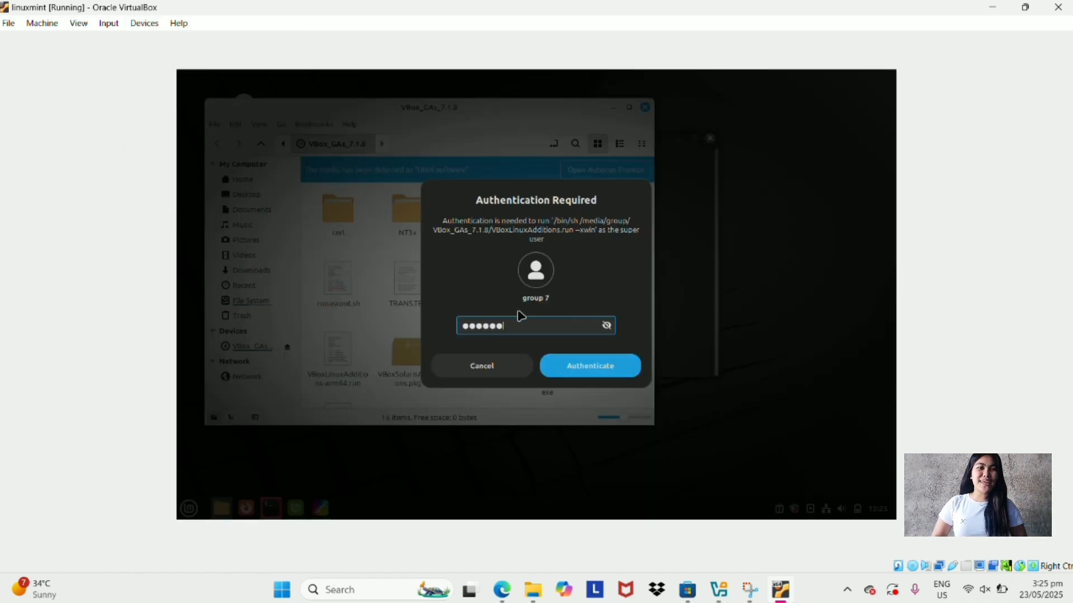
Authenticate the Guest Additions run, close its file window, and shut down Linux Mint.
key(Return)
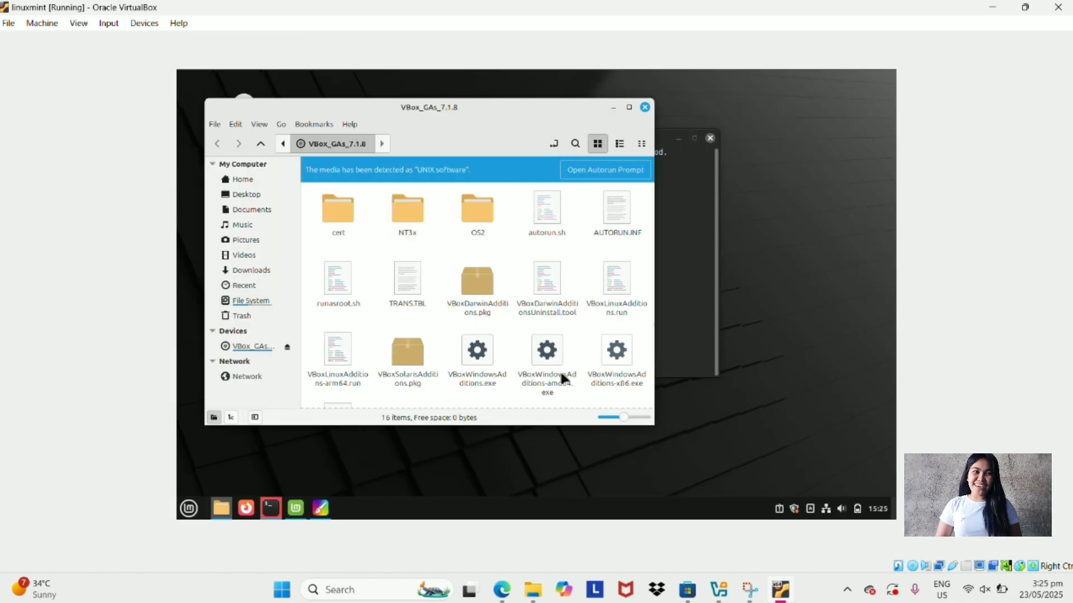
scroll(547, 288, up, 2)
click(645, 107)
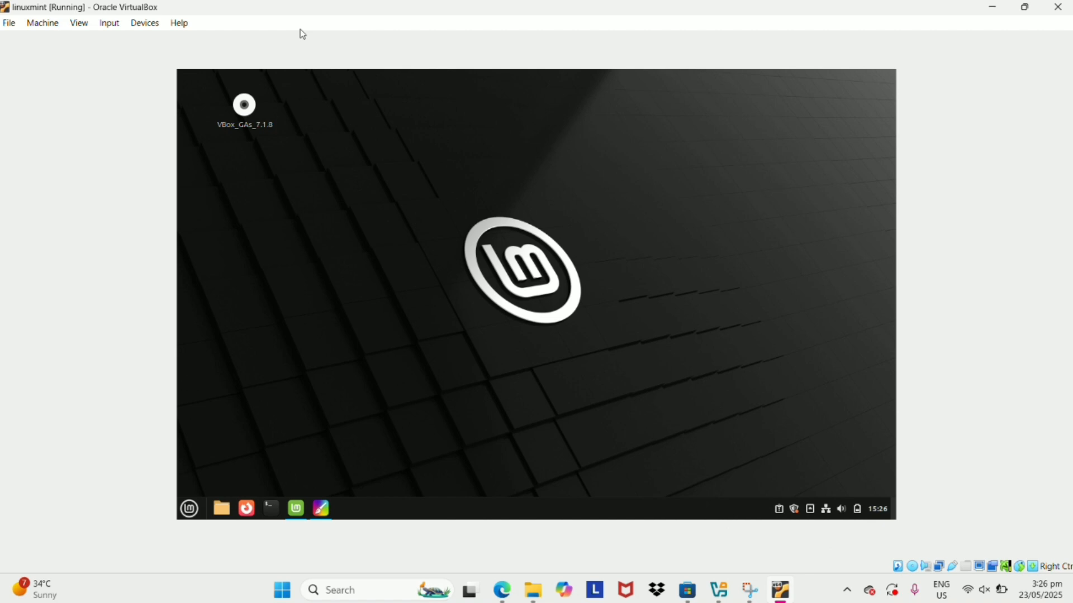
click(189, 509)
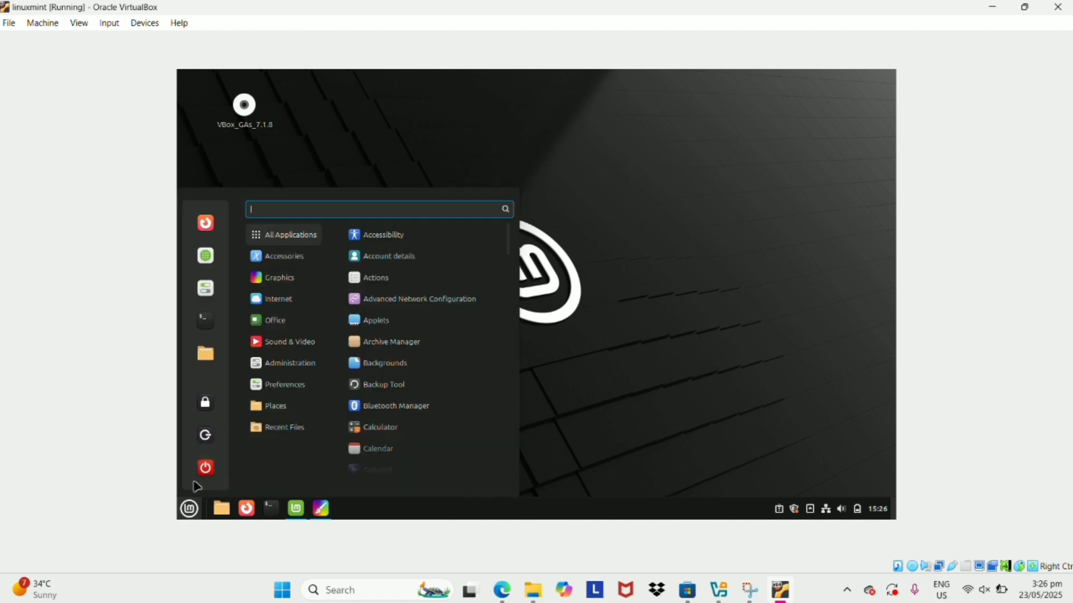
click(205, 467)
click(644, 306)
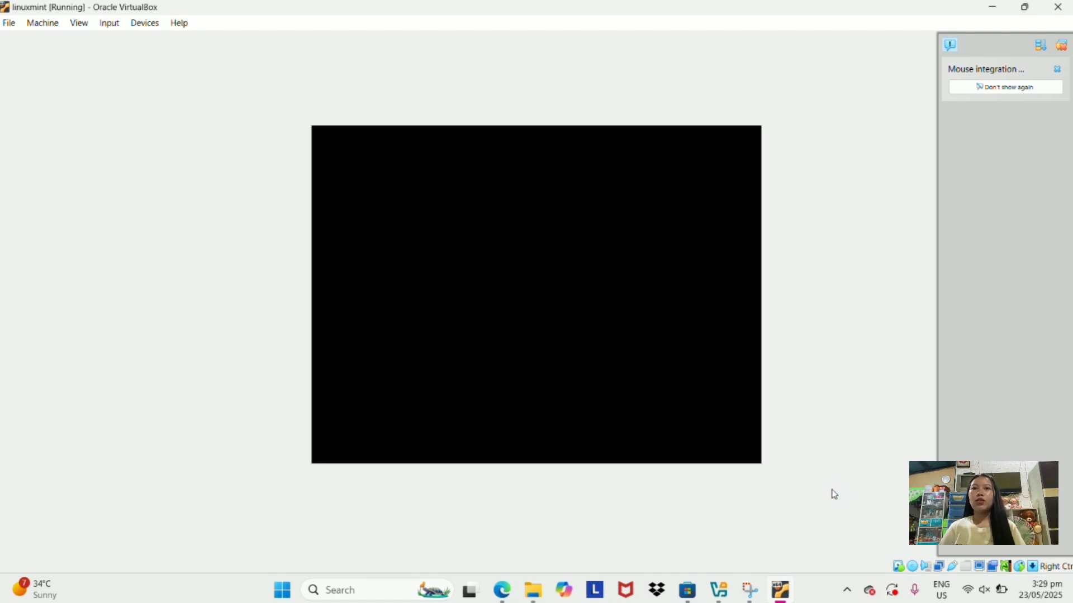
Log back in after the reboot and toggle full-screen mode on and off.
text(••••••)
key(Return)
click(78, 23)
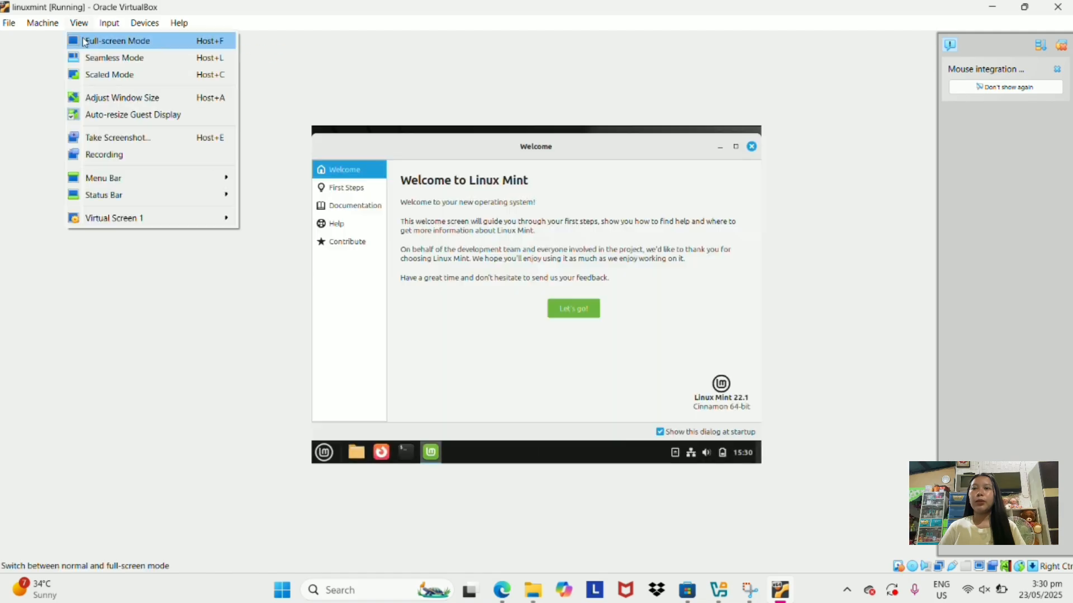
click(108, 39)
key(ctrl+f)
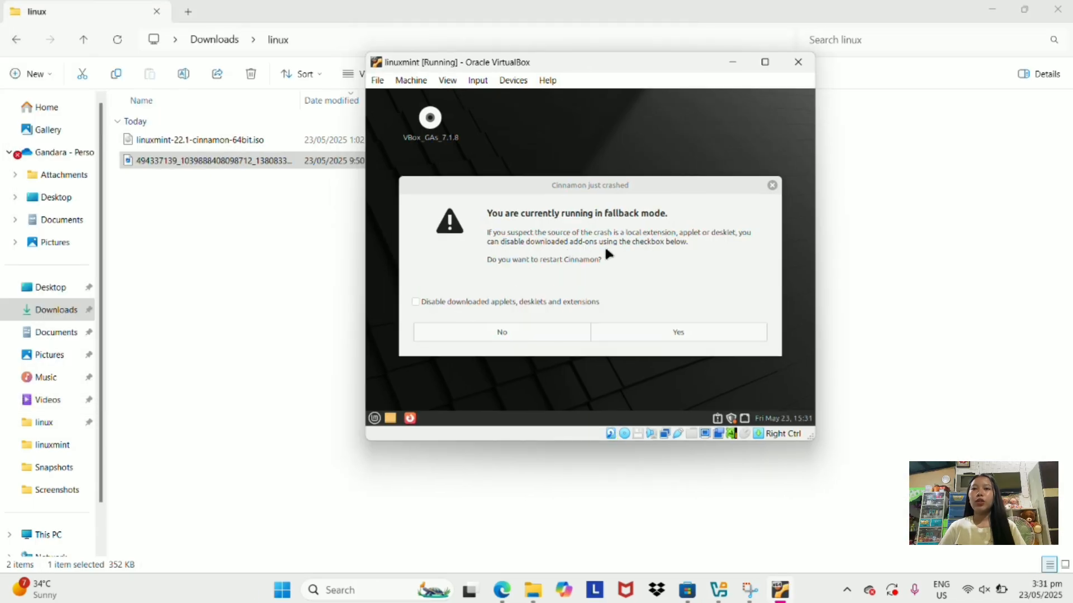
Restart Cinnamon, maximise the VM window, and drag the group photo onto the desktop.
click(677, 334)
click(765, 62)
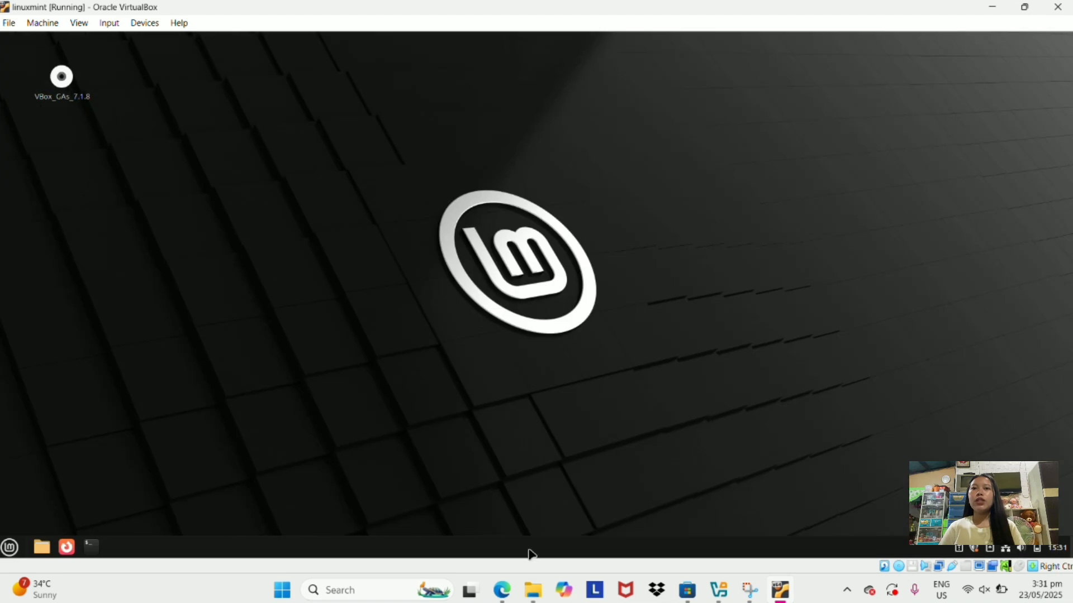
click(533, 591)
drag(292, 160, 92, 151)
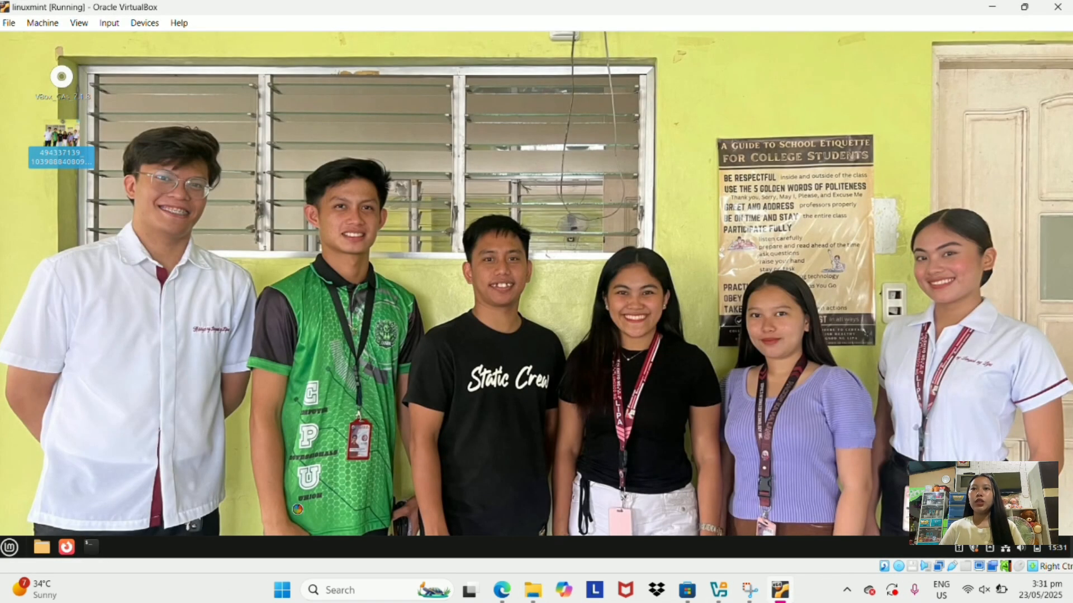
Open a terminal and minimise it, then open and close the home folder.
click(91, 547)
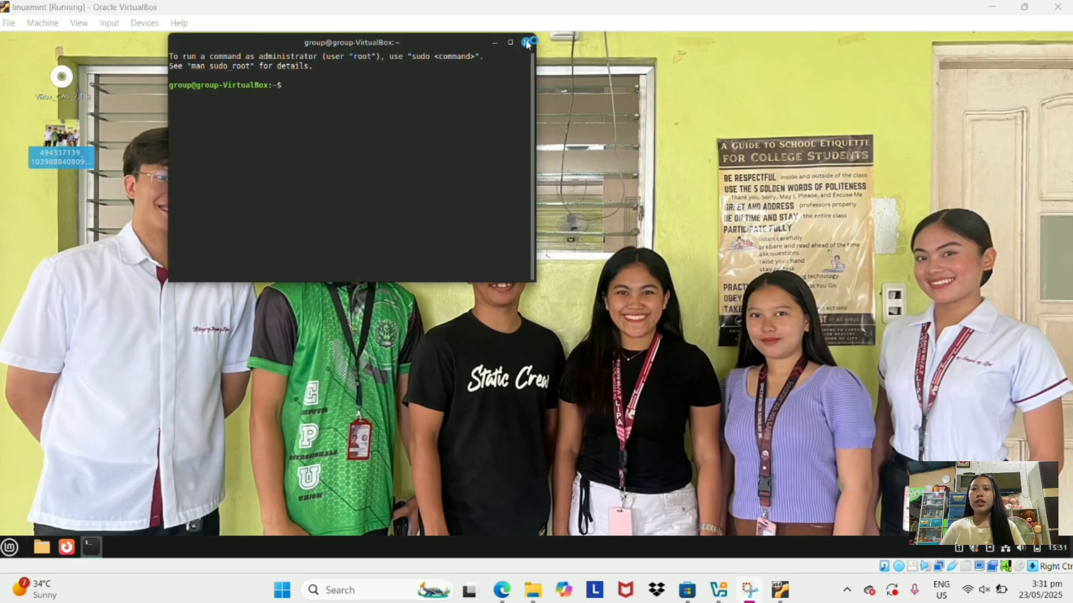
click(495, 42)
click(42, 547)
click(526, 99)
Launch Calculator from the Mint menu and start computing 12×2÷5−1.
click(10, 548)
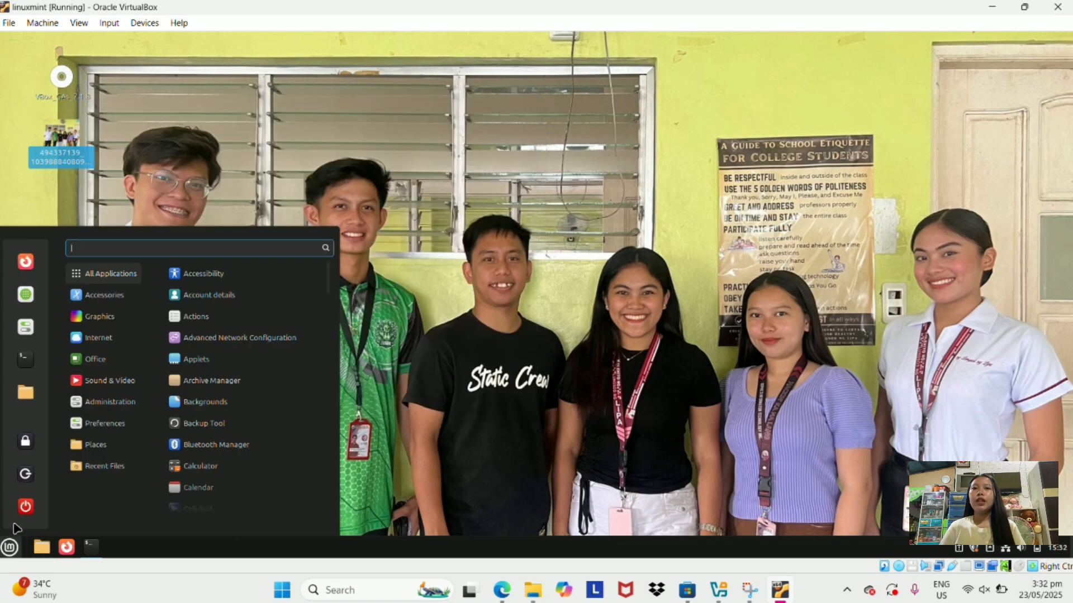
click(196, 468)
click(53, 338)
click(92, 337)
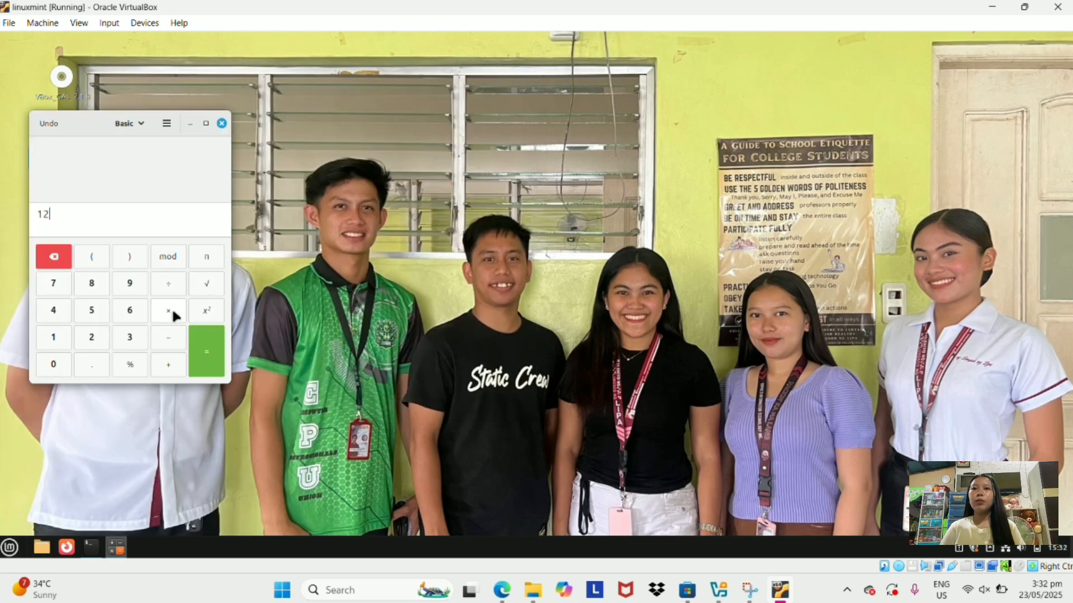